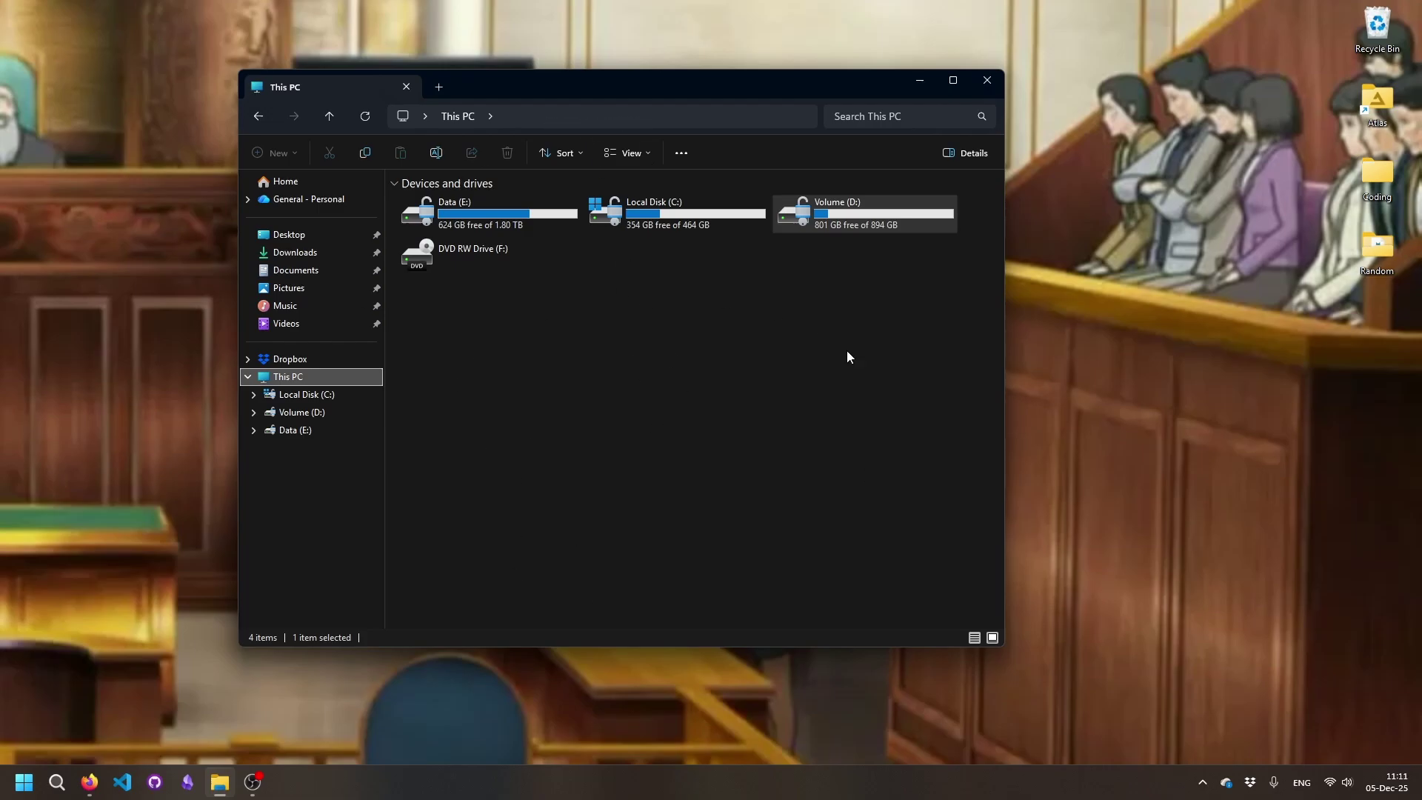
Drag the This PC window slightly down and to the right on the desktop
{"action": "left_click_drag", "start_coordinate": [585, 86], "coordinate": [610, 103]}
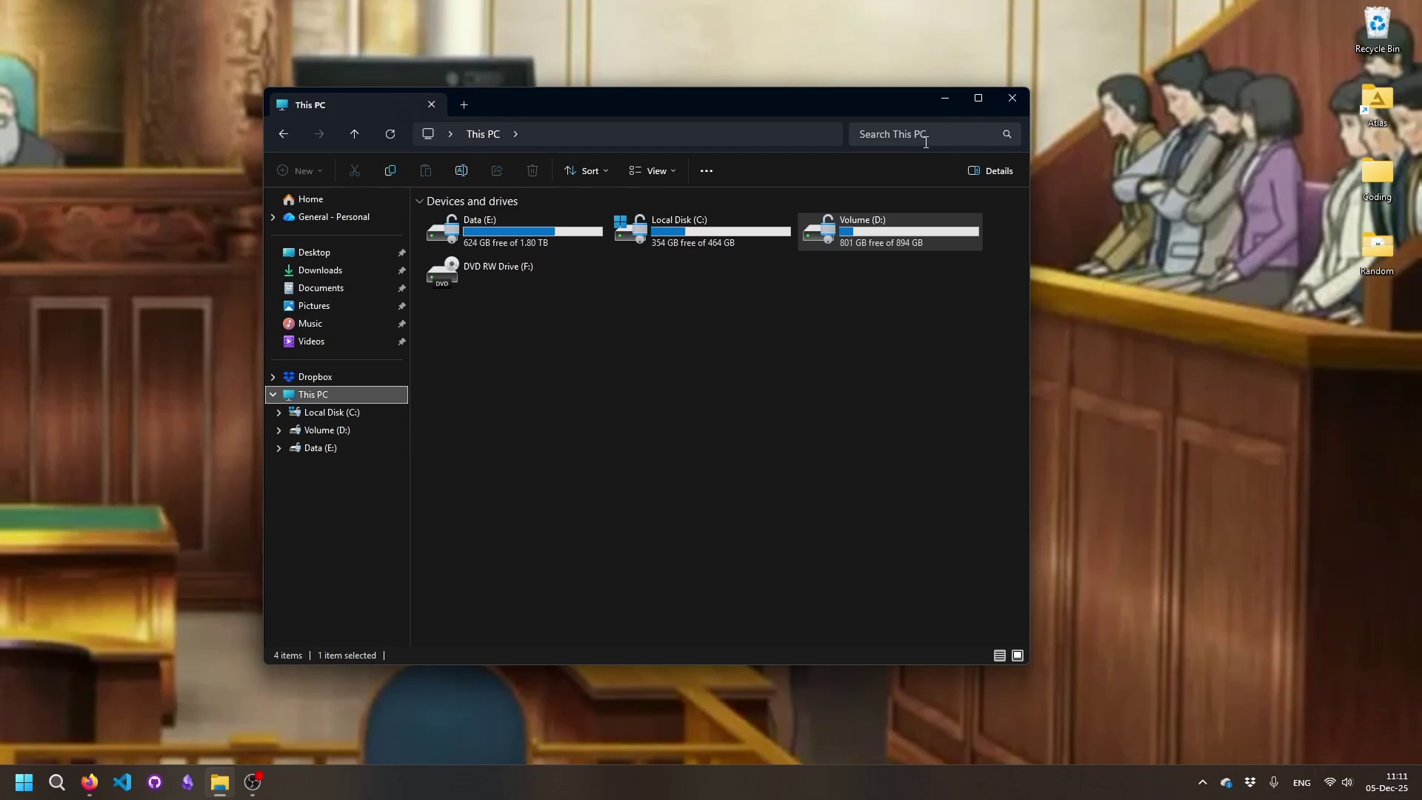
Open C:\Python314\Lib and search it for __phello__
{"action": "double_click", "coordinate": [688, 230]}
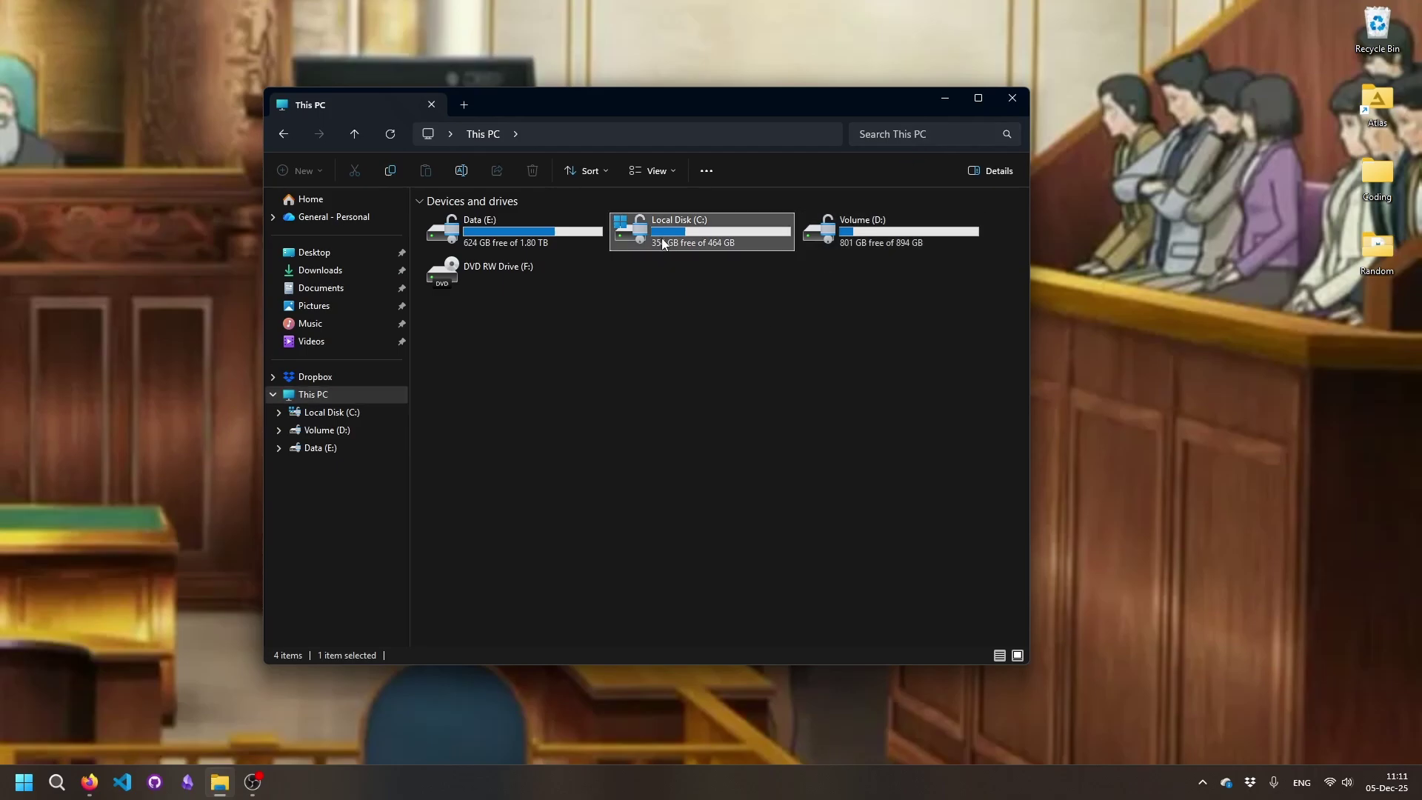
{"action": "double_click", "coordinate": [489, 328]}
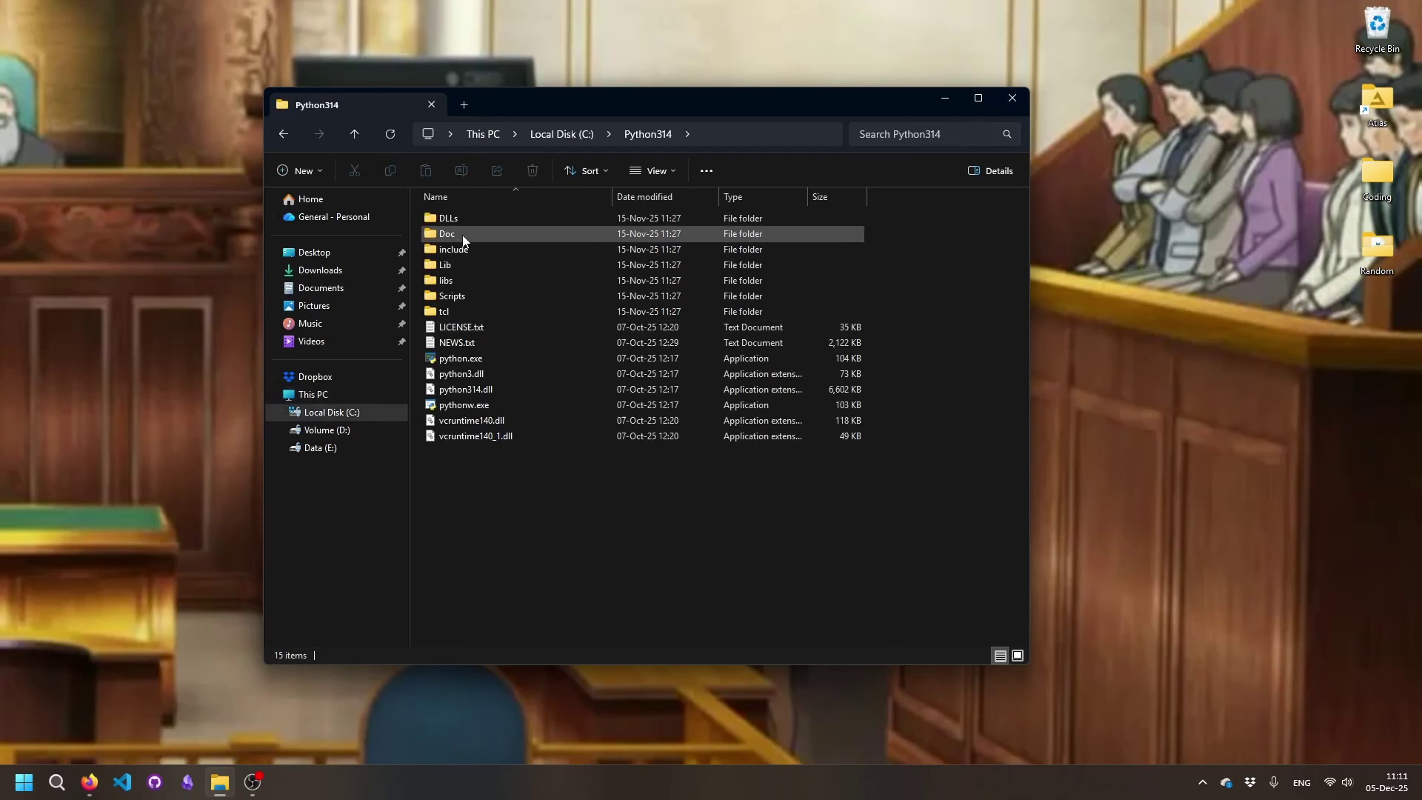
{"action": "double_click", "coordinate": [474, 250]}
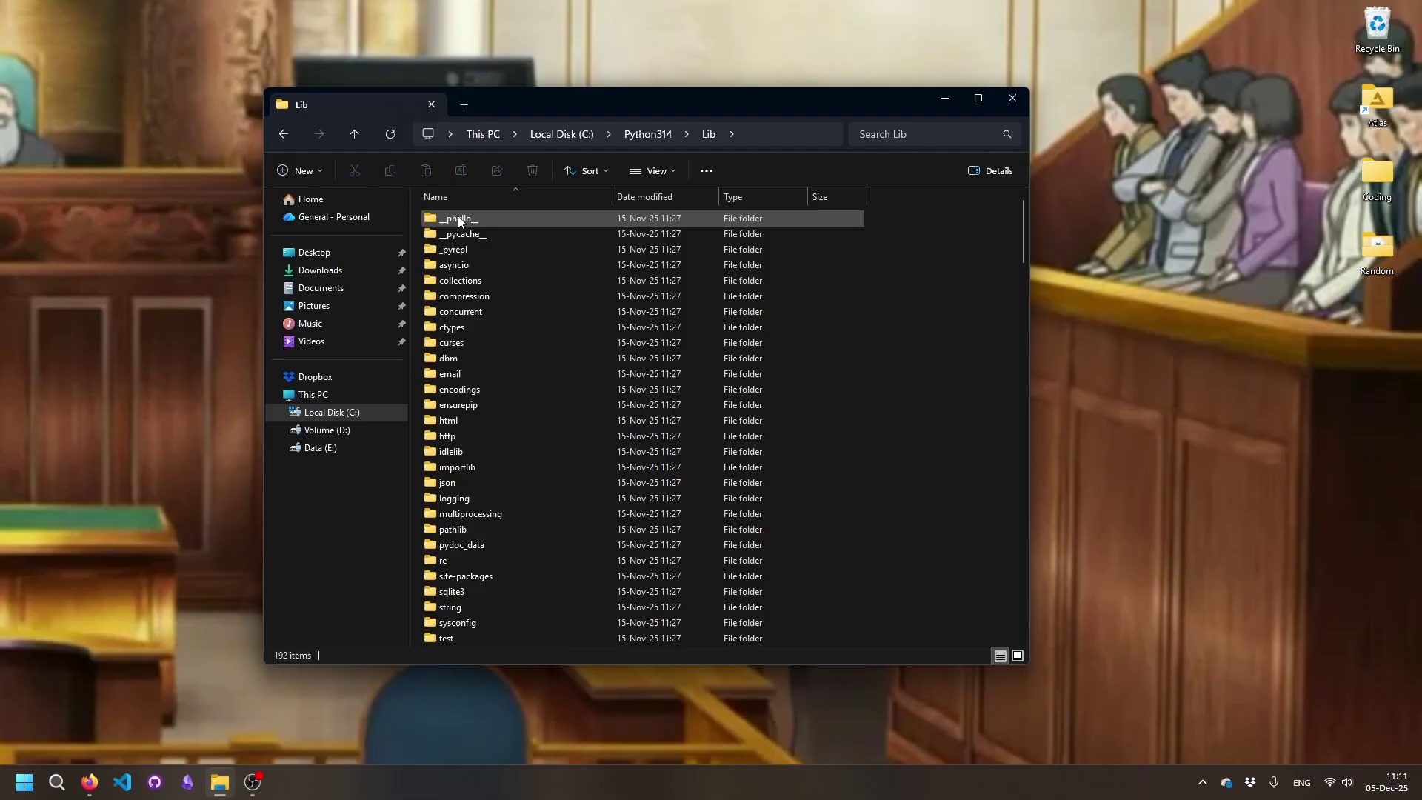
{"action": "key", "text": "ctrl+e"}
{"action": "type", "text": "__phello__"}
{"action": "key", "text": "Return"}
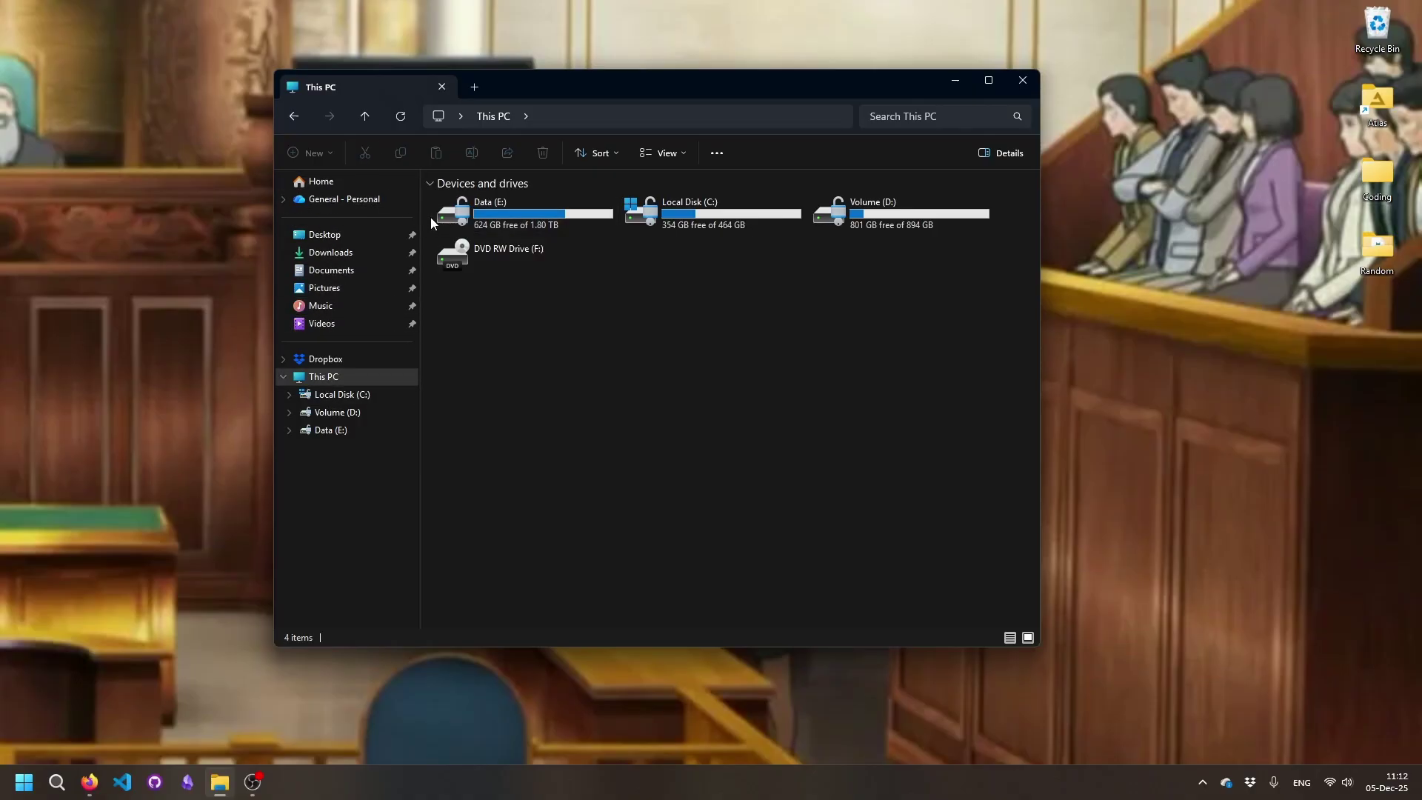
Open a second This PC tab, detach it into its own window and move it aside
{"action": "left_click", "coordinate": [474, 89]}
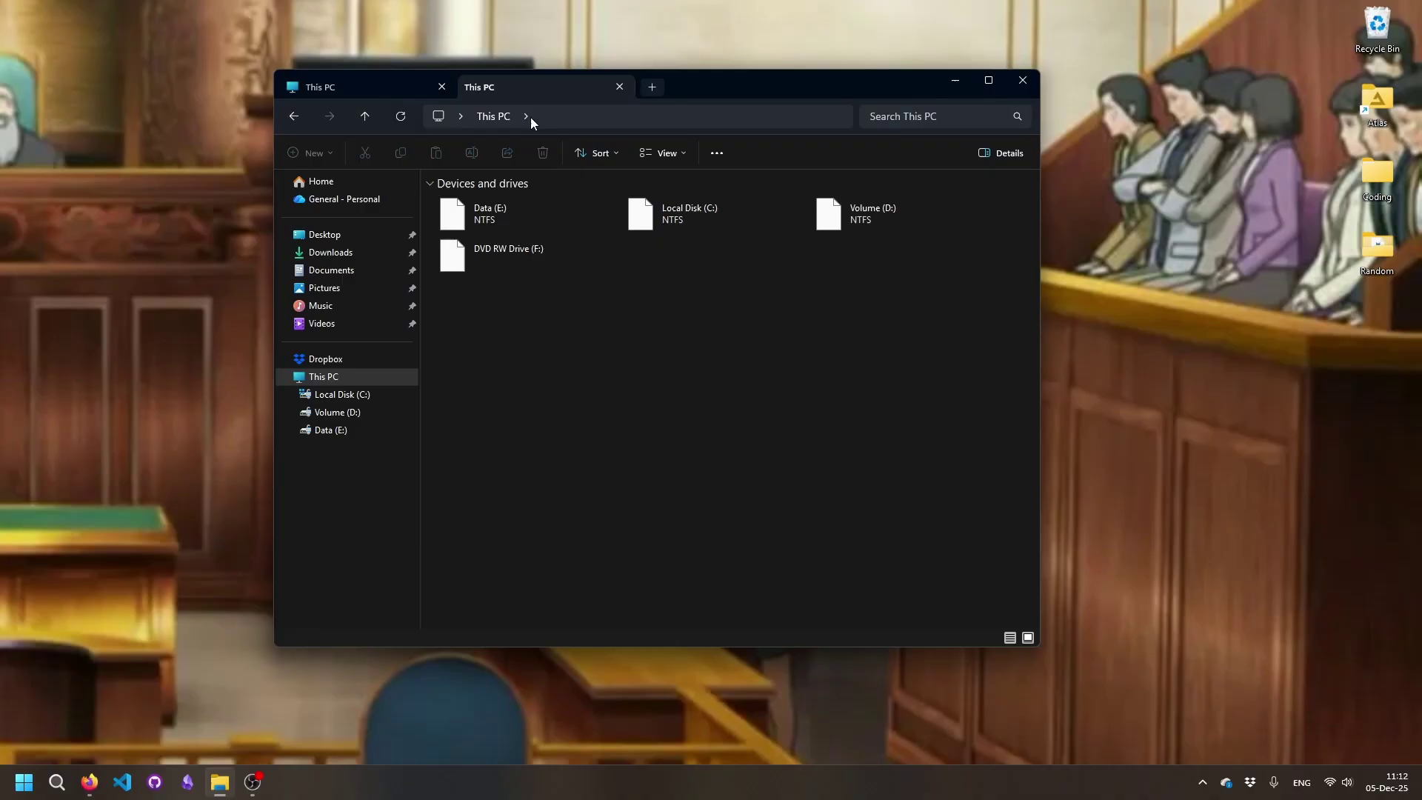
{"action": "left_click_drag", "start_coordinate": [536, 93], "coordinate": [1174, 341]}
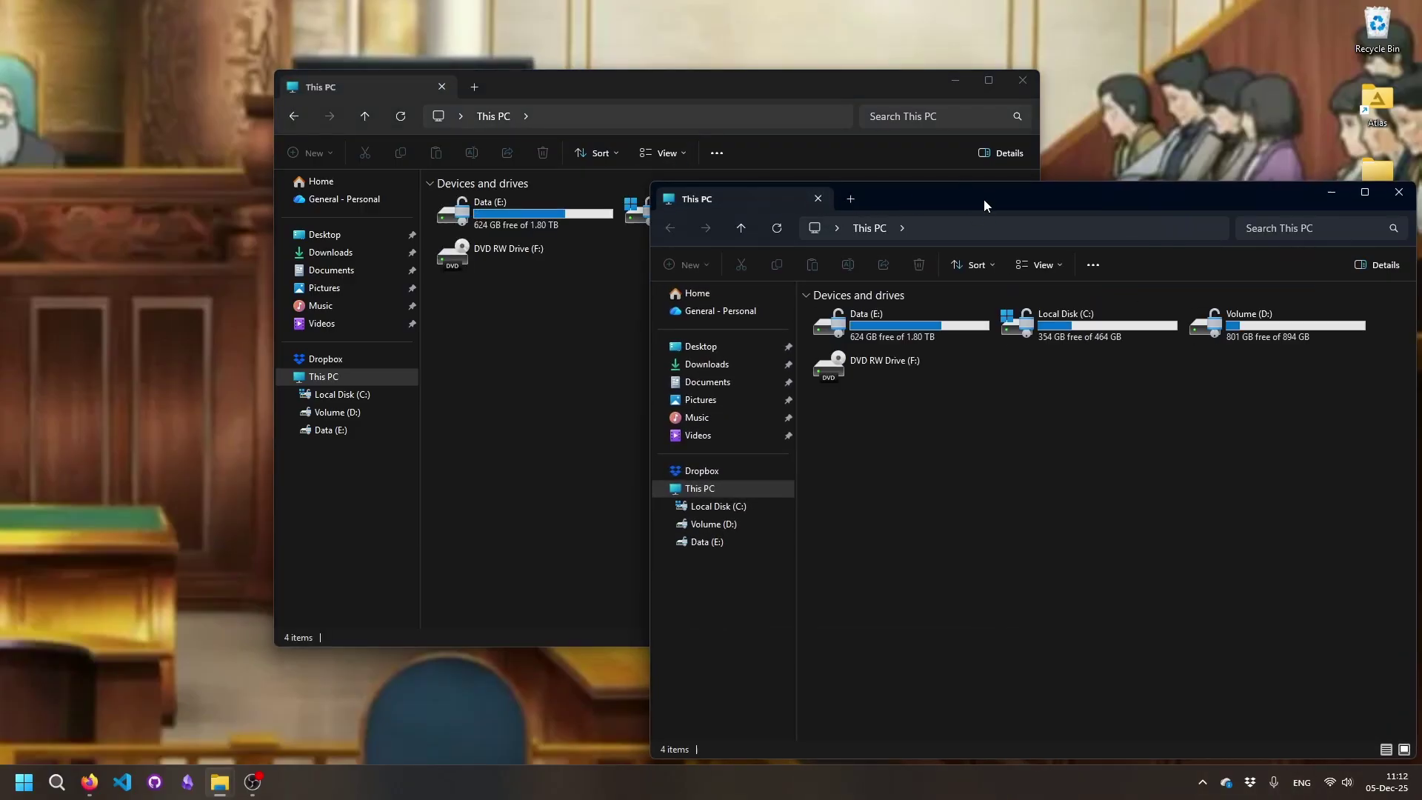
{"action": "left_click_drag", "start_coordinate": [984, 198], "coordinate": [959, 135]}
Close the detached This PC window and scroll through Dora's Home page
{"action": "left_click", "coordinate": [1374, 131]}
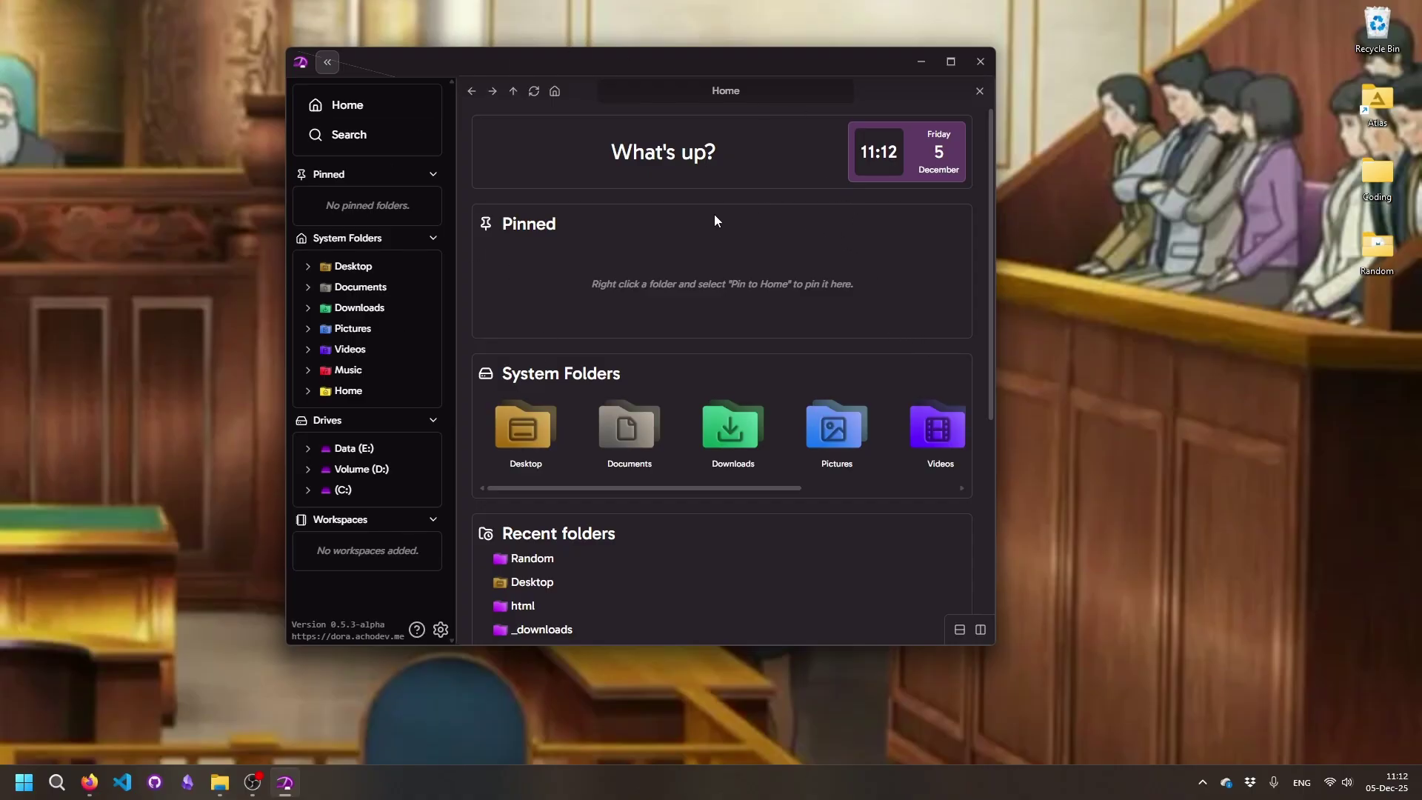
{"action": "scroll", "coordinate": [660, 317], "scroll_direction": "down", "scroll_amount": 5}
{"action": "scroll", "coordinate": [628, 358], "scroll_direction": "up", "scroll_amount": 5}
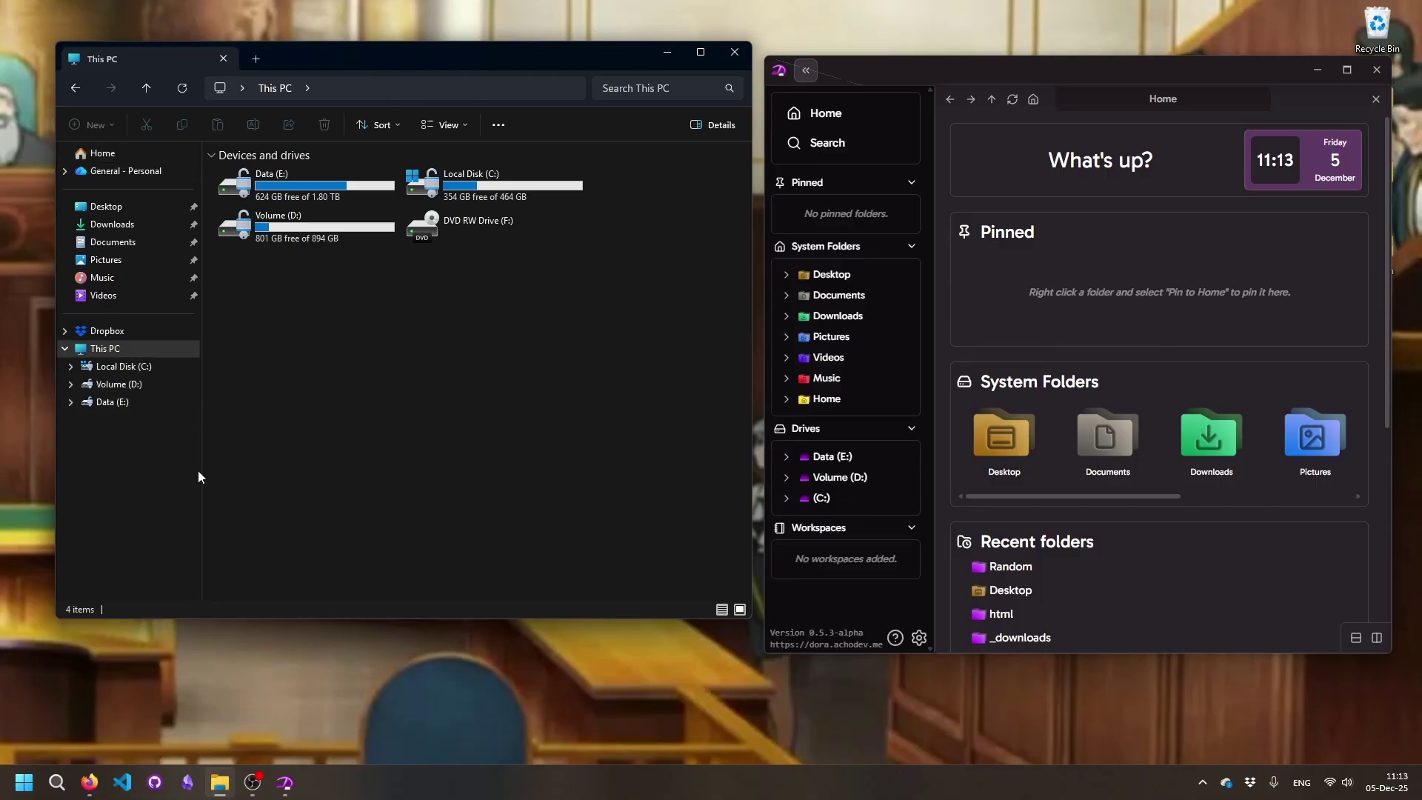
Narrow Explorer's navigation pane to its minimum, then collapse Dora's sidebar
{"action": "left_click_drag", "start_coordinate": [198, 477], "coordinate": [176, 537]}
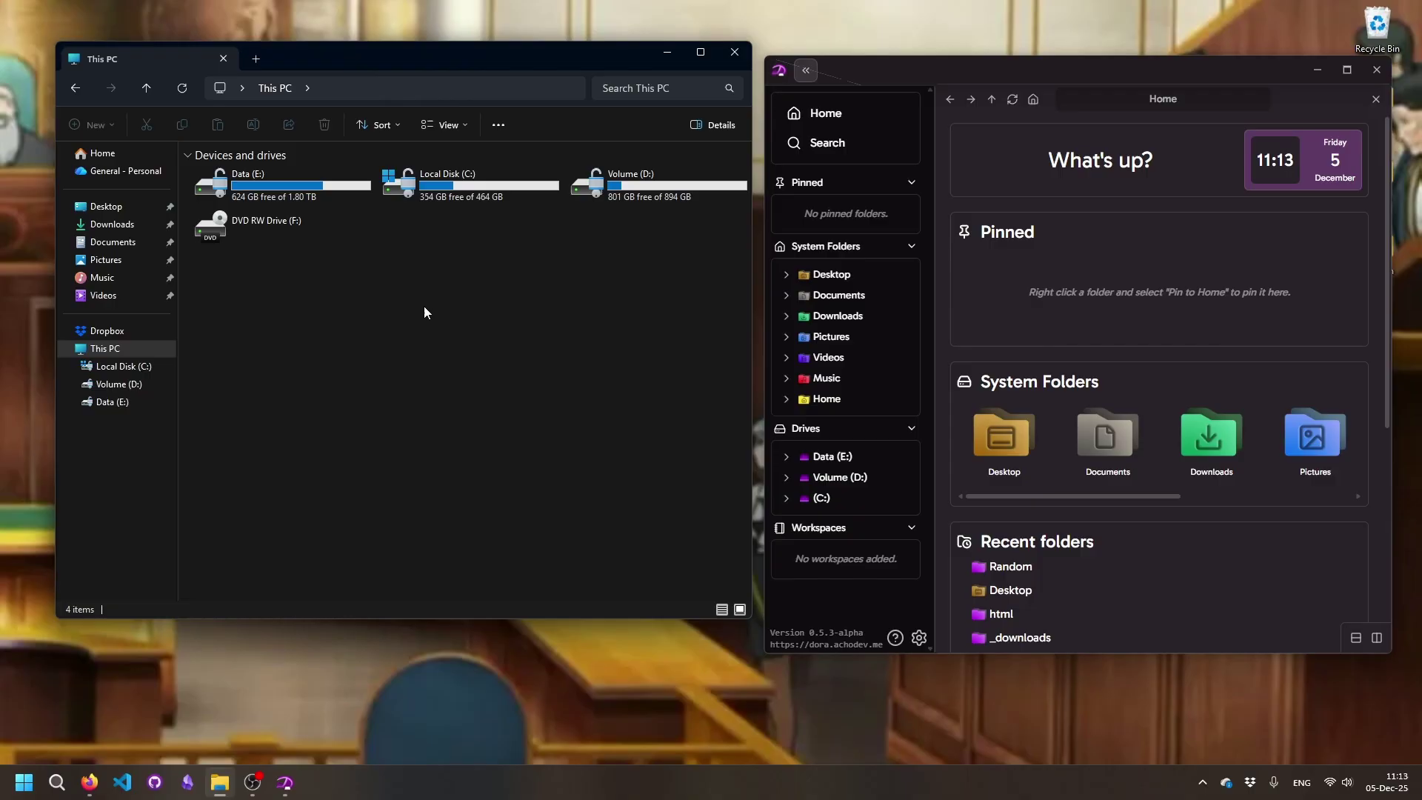
{"action": "left_click", "coordinate": [894, 68]}
{"action": "left_click", "coordinate": [806, 69]}
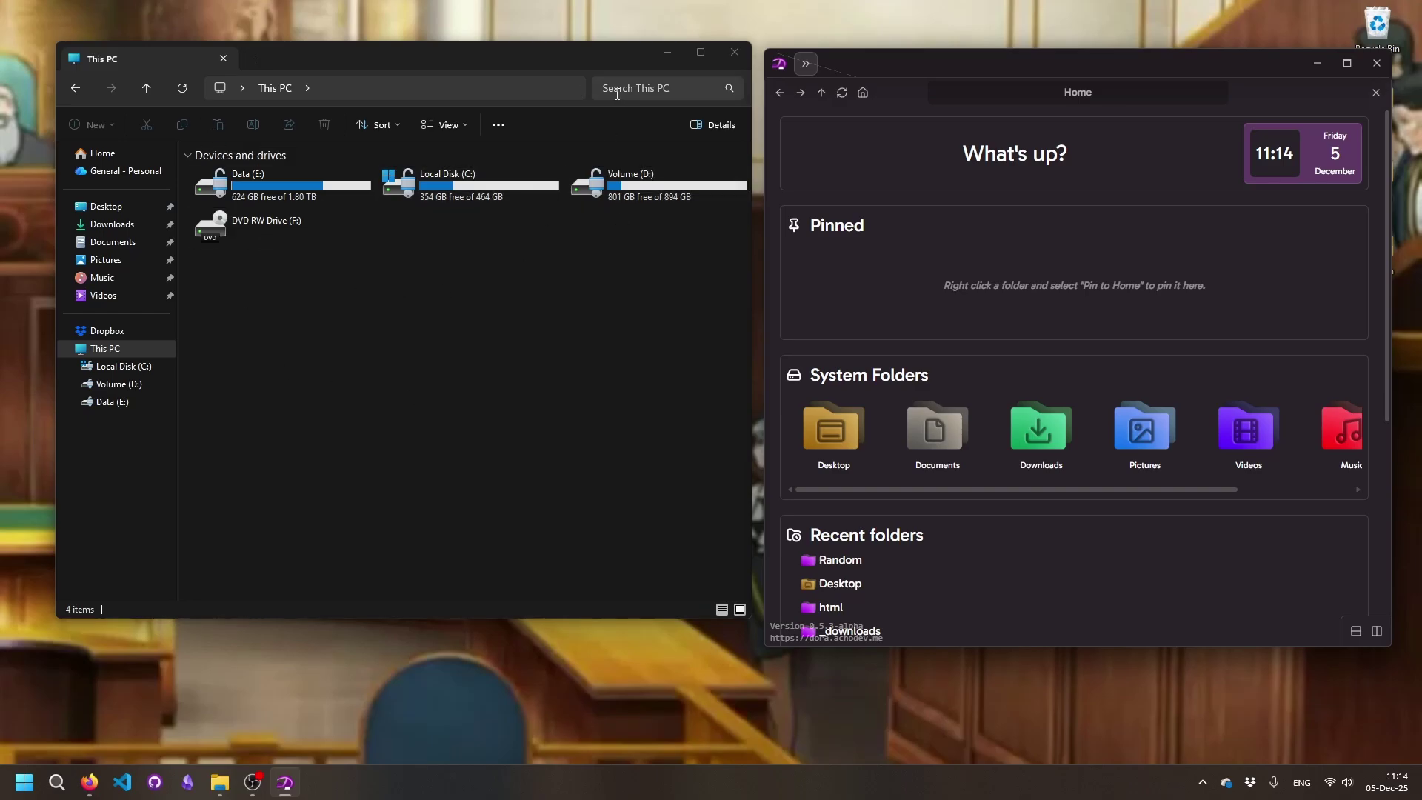
Open C:\Python314\Scripts, then go back to Local Disk (C:) and search it for pip.exe
{"action": "double_click", "coordinate": [507, 175]}
{"action": "double_click", "coordinate": [284, 282]}
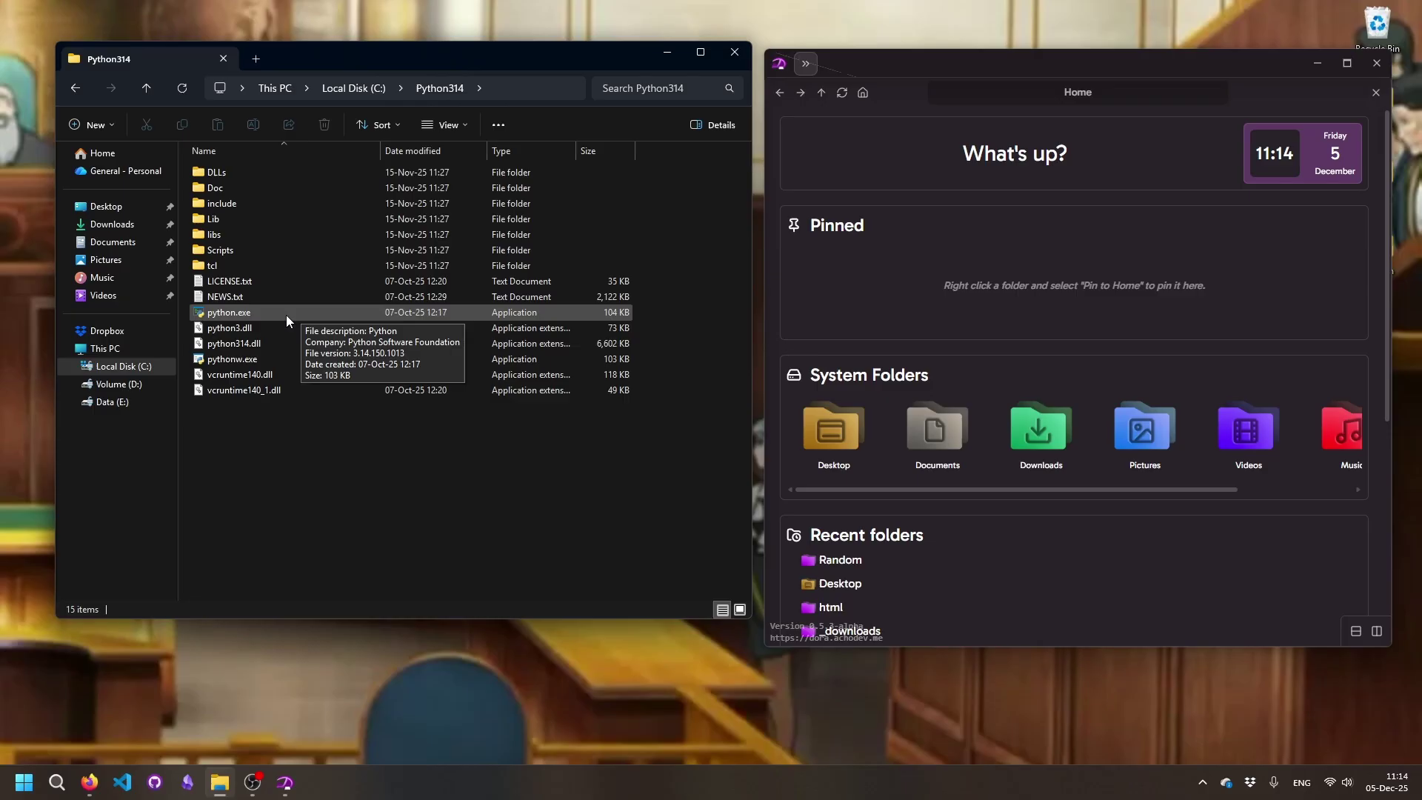
{"action": "double_click", "coordinate": [251, 250]}
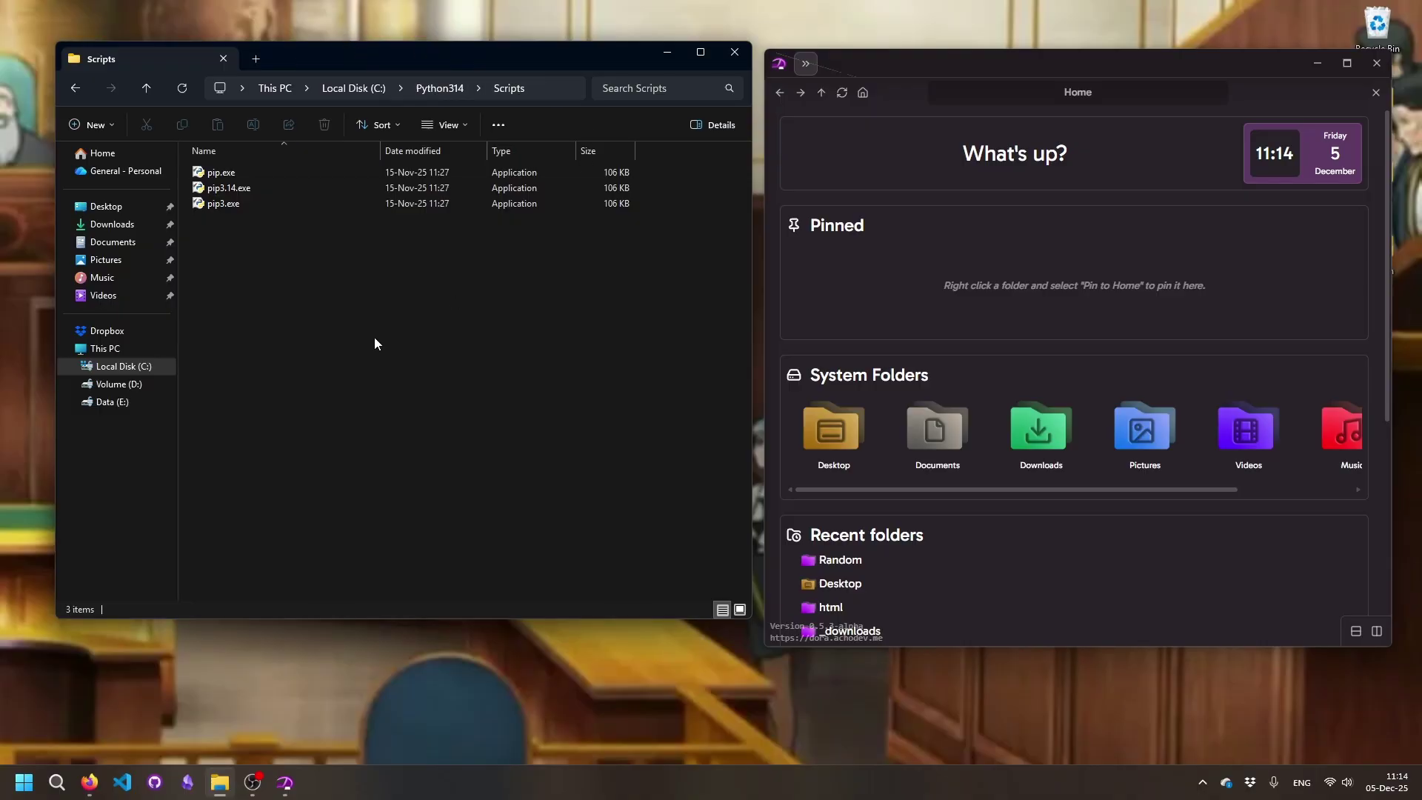
{"action": "left_click", "coordinate": [162, 366]}
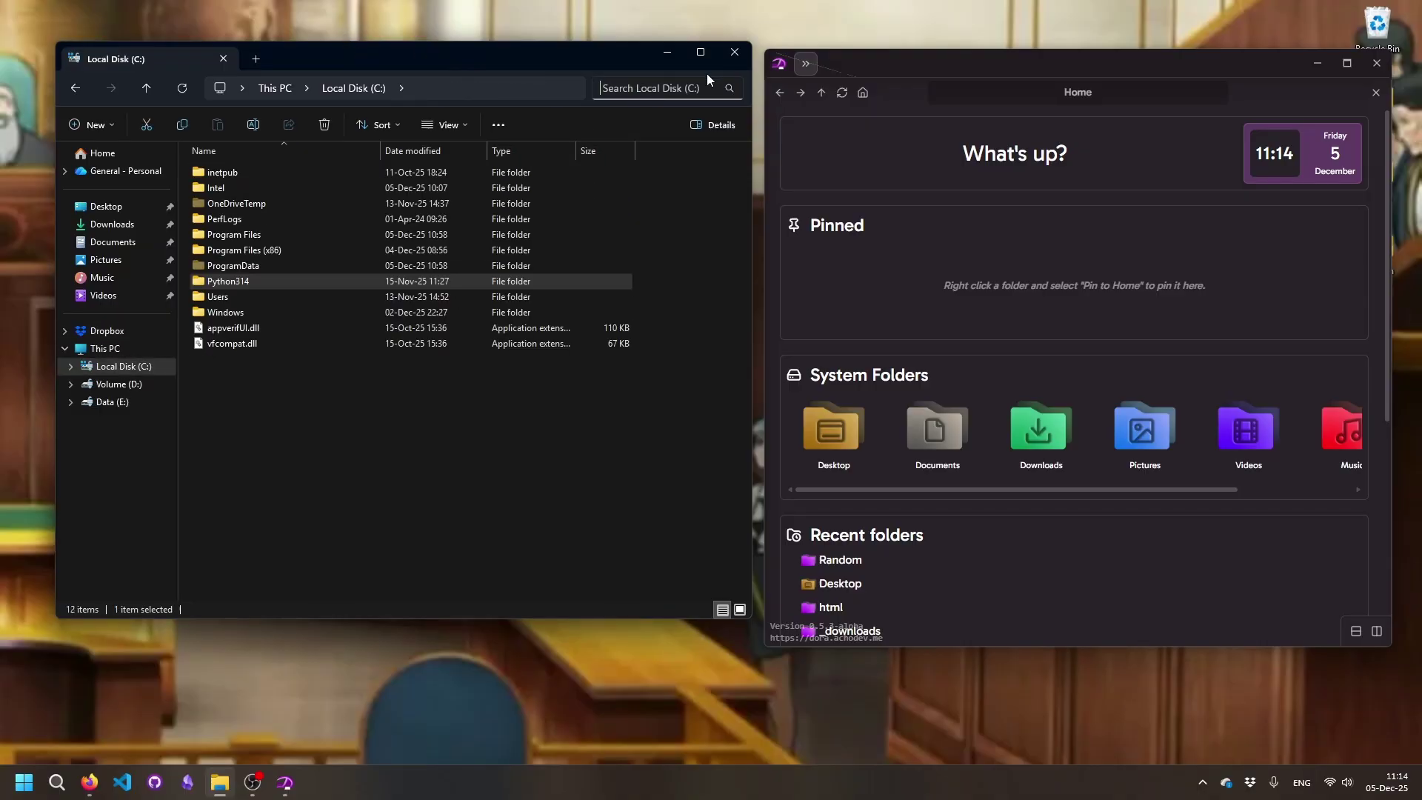
{"action": "type", "text": "pip.exe"}
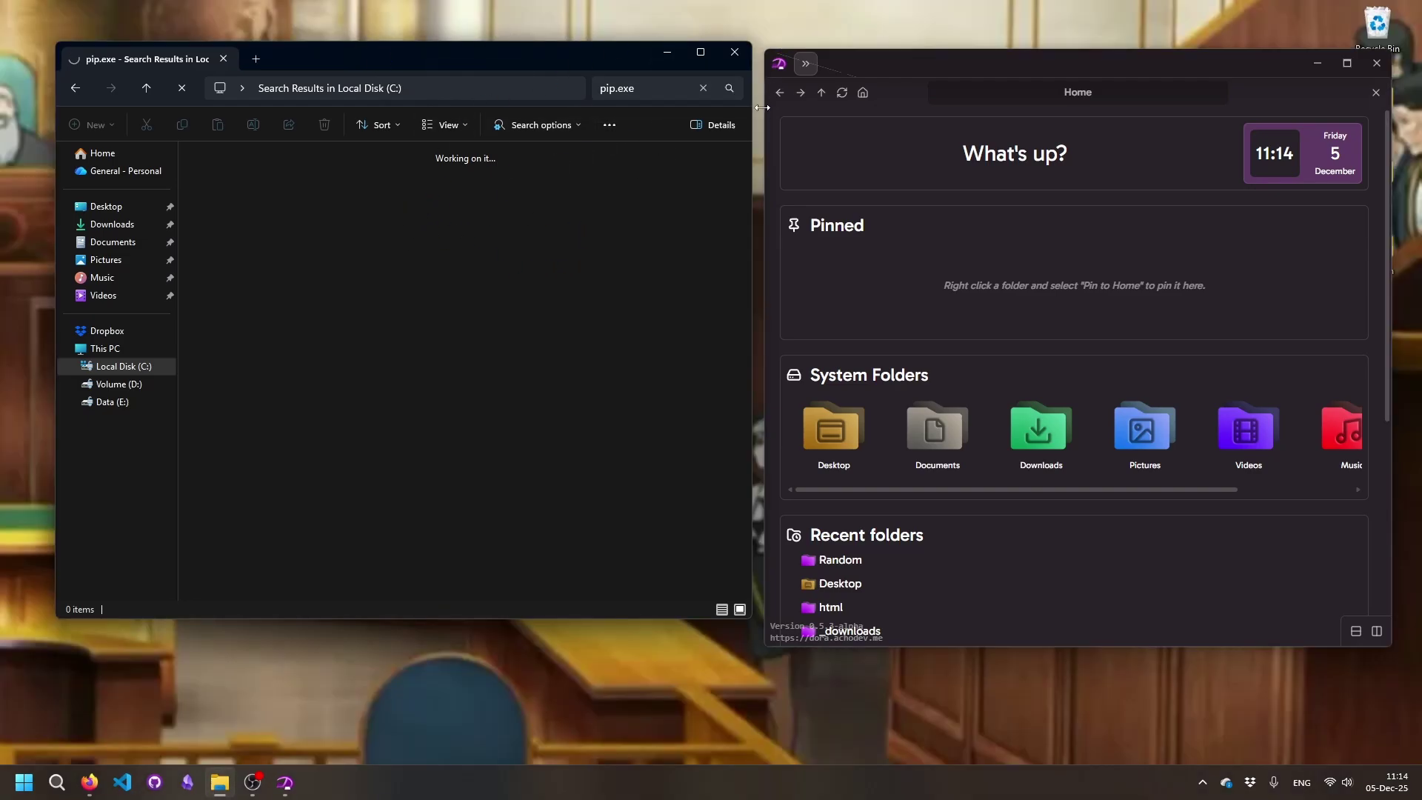
Search for pip.exe from Dora's sidebar search box
{"action": "left_click", "coordinate": [856, 234]}
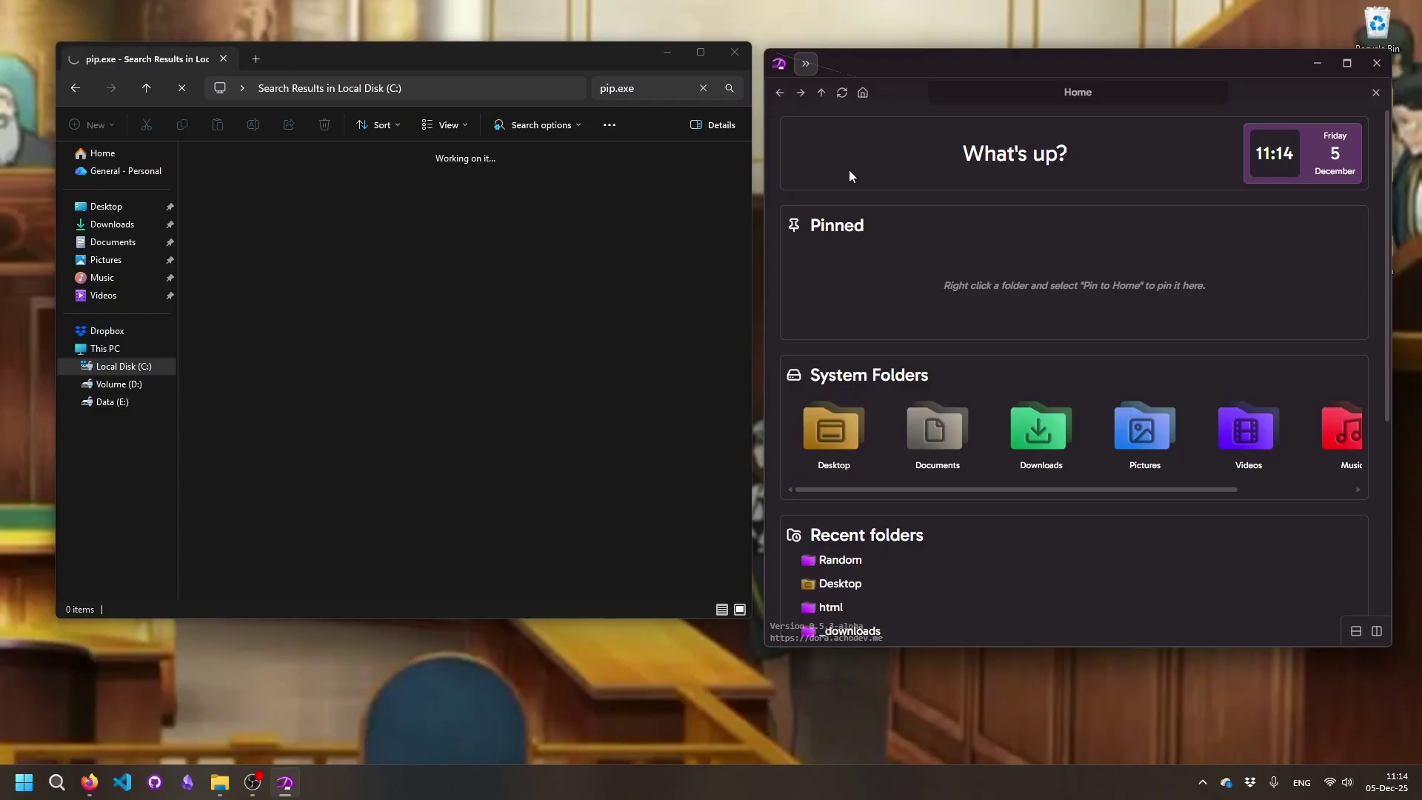
{"action": "left_click", "coordinate": [806, 63]}
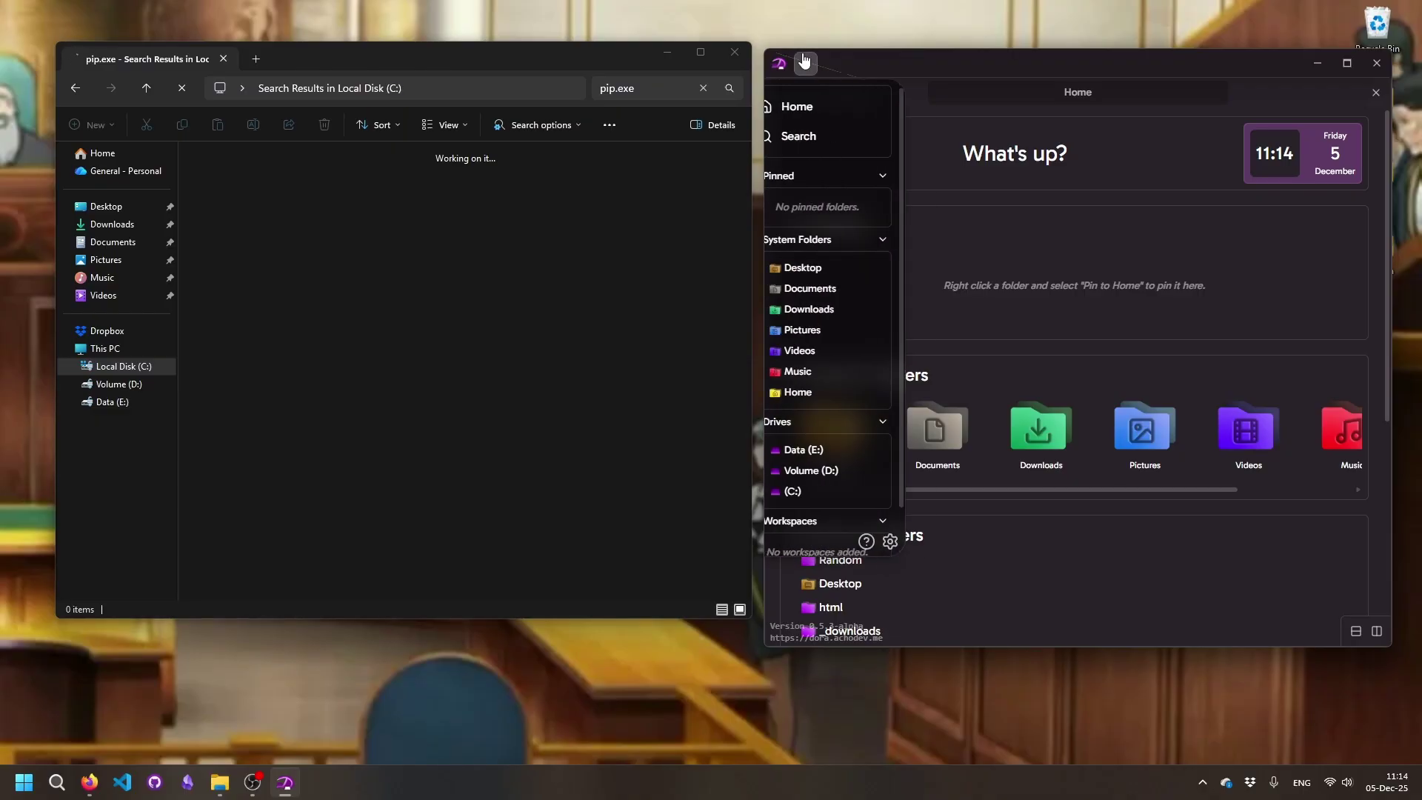
{"action": "left_click", "coordinate": [832, 138]}
{"action": "type", "text": "pip"}
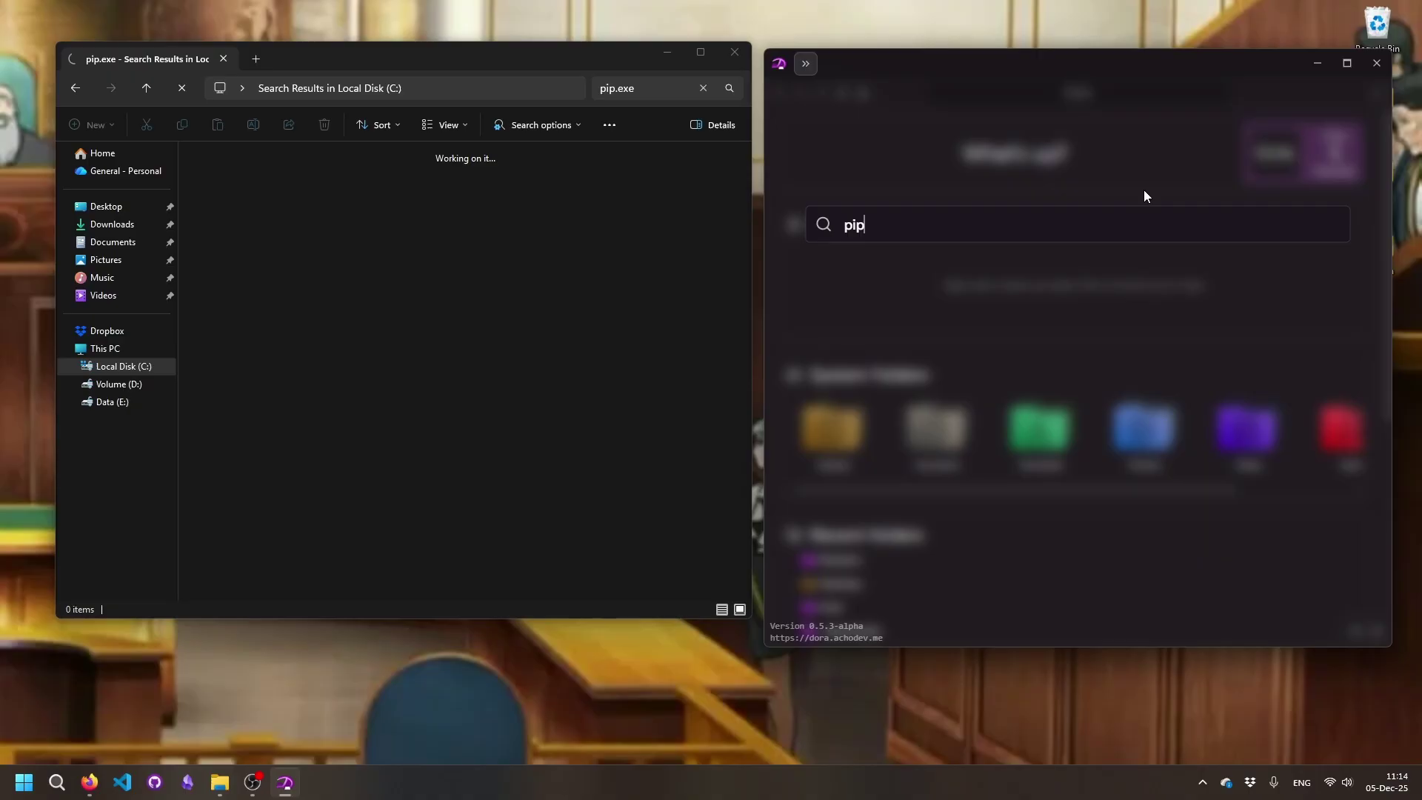
{"action": "type", "text": ".exe"}
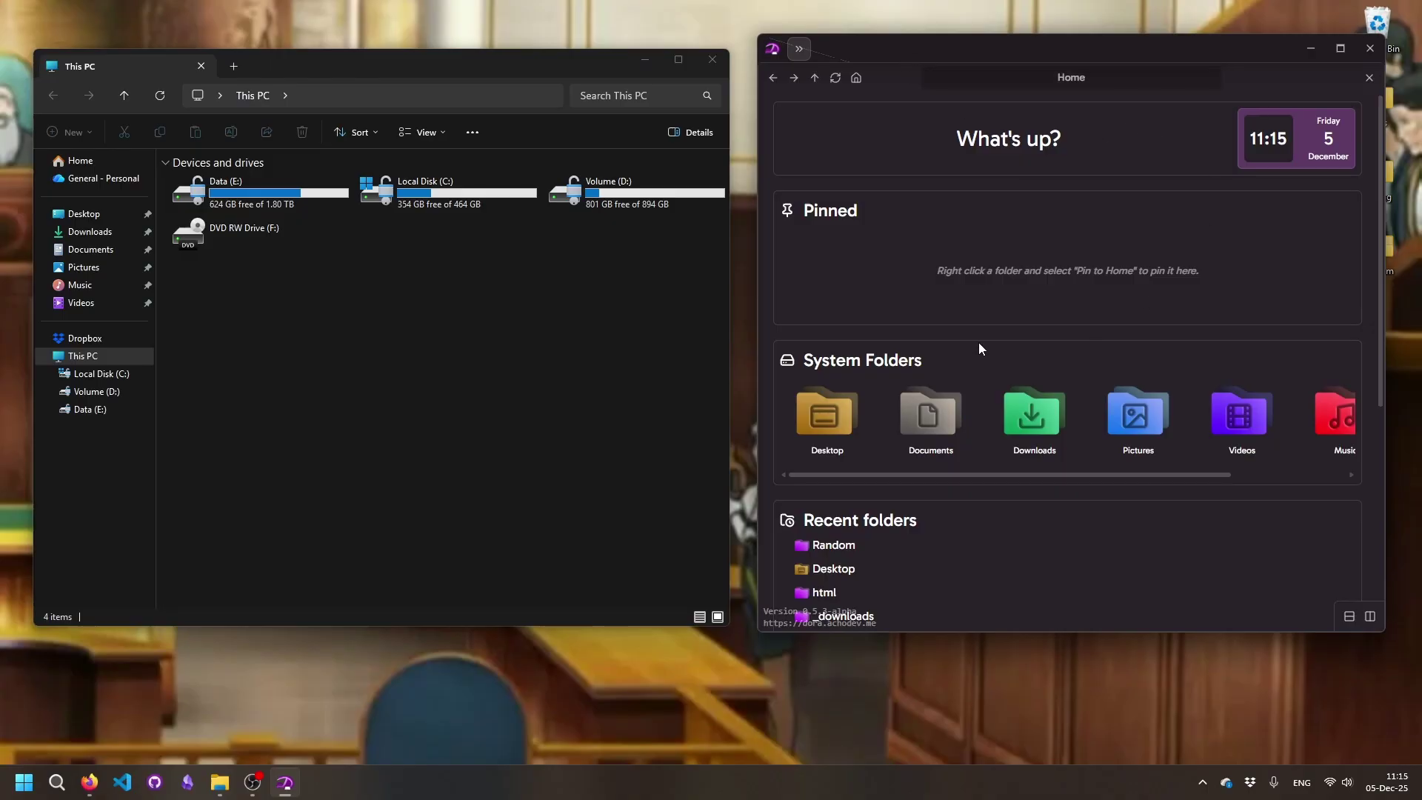
Expand Dora's sidebar, then return focus to File Explorer
{"action": "left_click", "coordinate": [800, 49]}
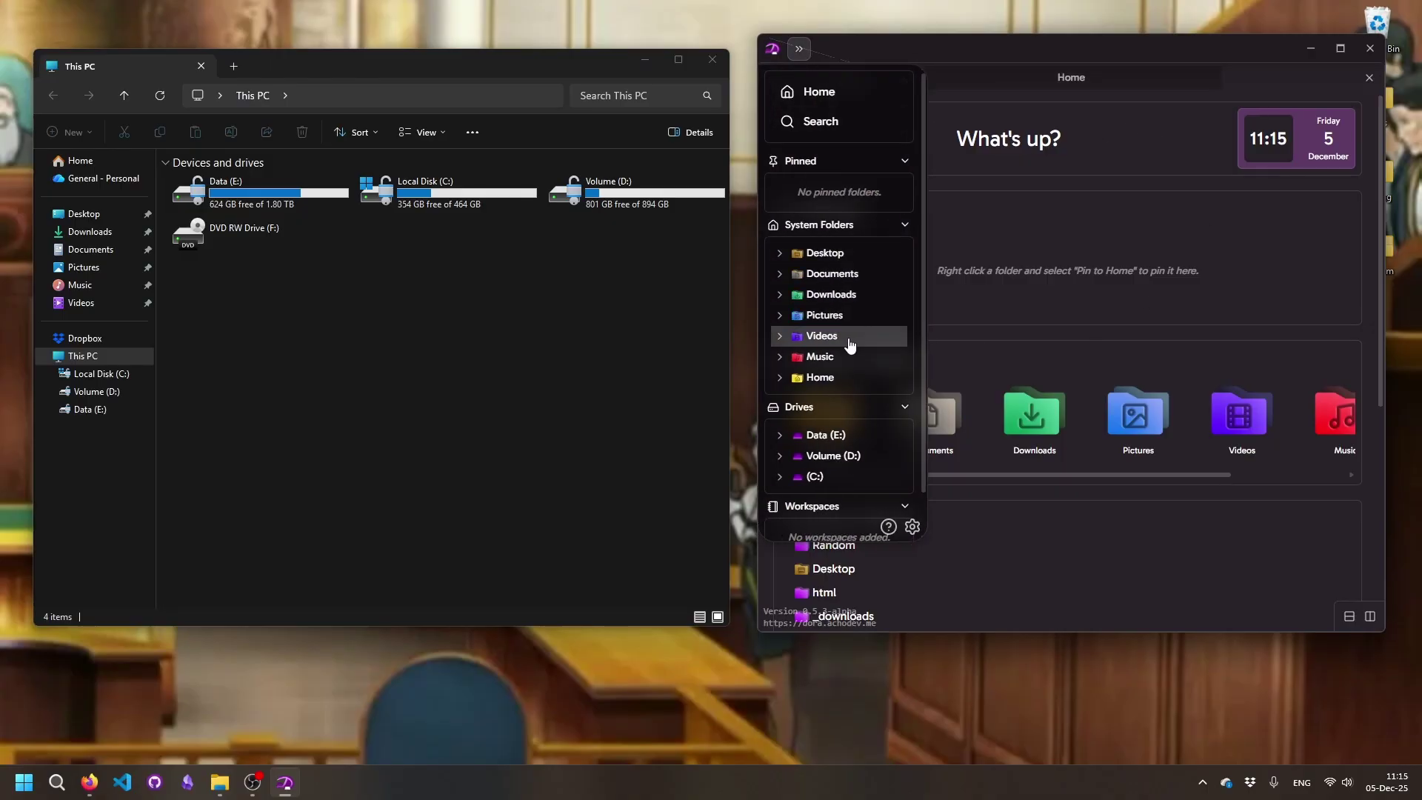
{"action": "left_click", "coordinate": [219, 324]}
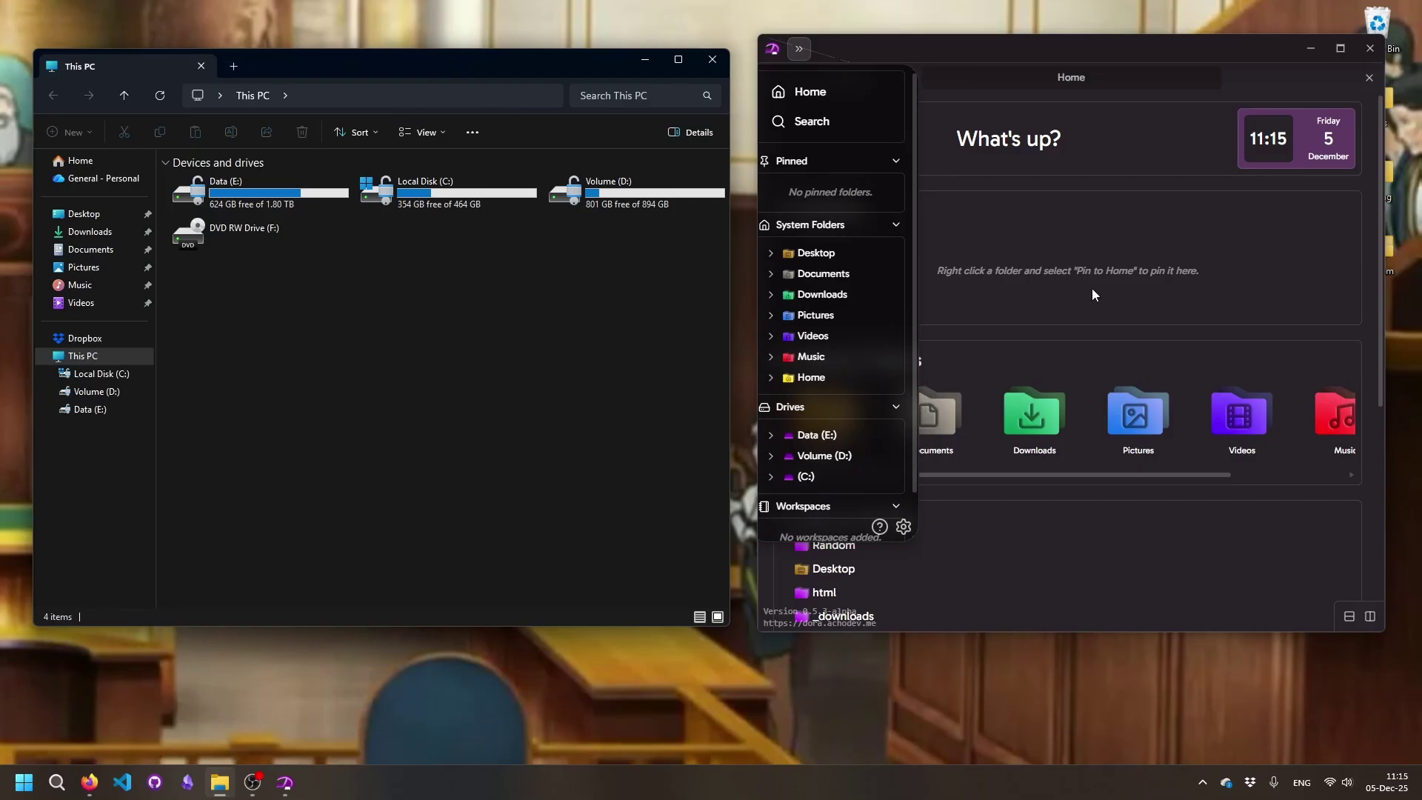
Show Dora's Desktop as large icons in dual panes, with the right pane moved up to the home folder
{"action": "left_click", "coordinate": [813, 253]}
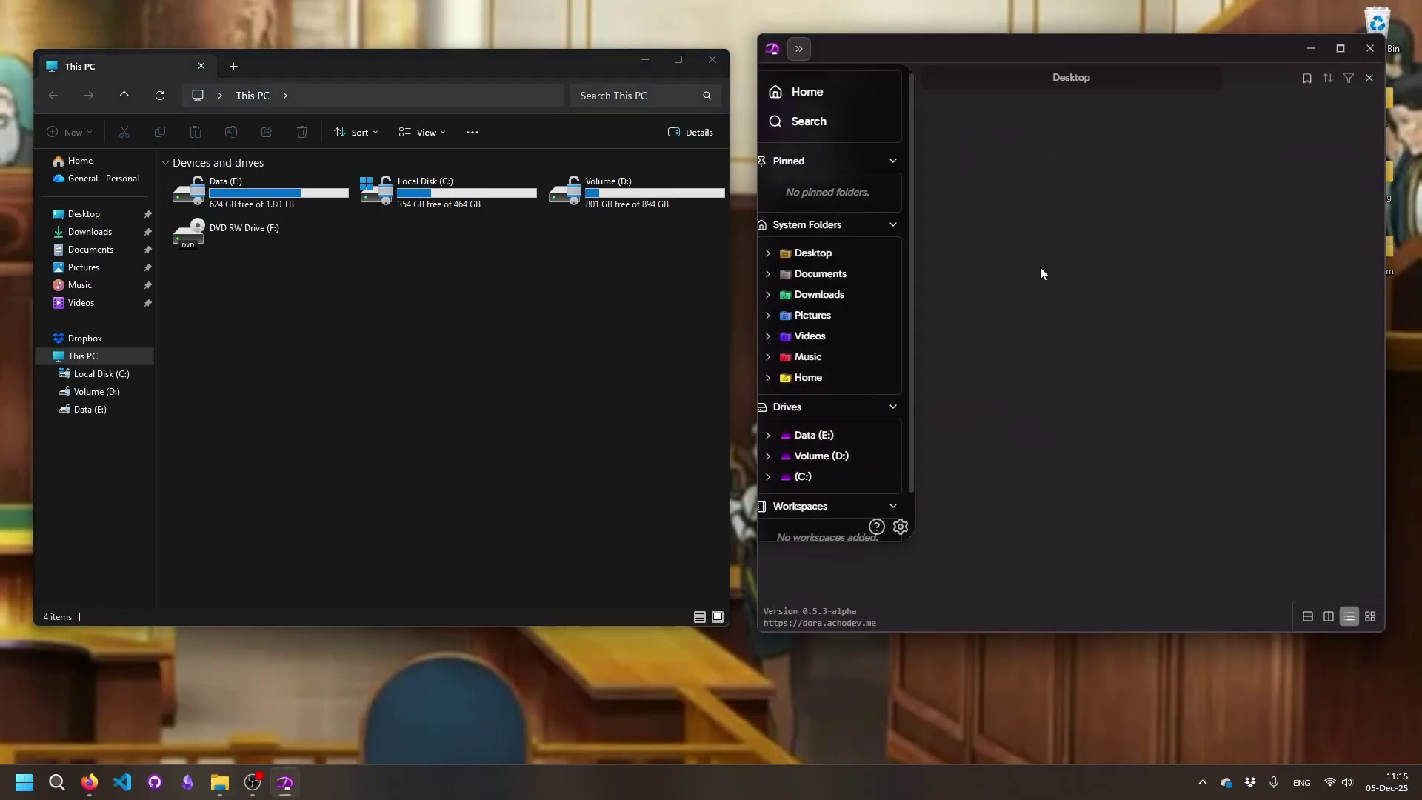
{"action": "left_click", "coordinate": [1367, 618]}
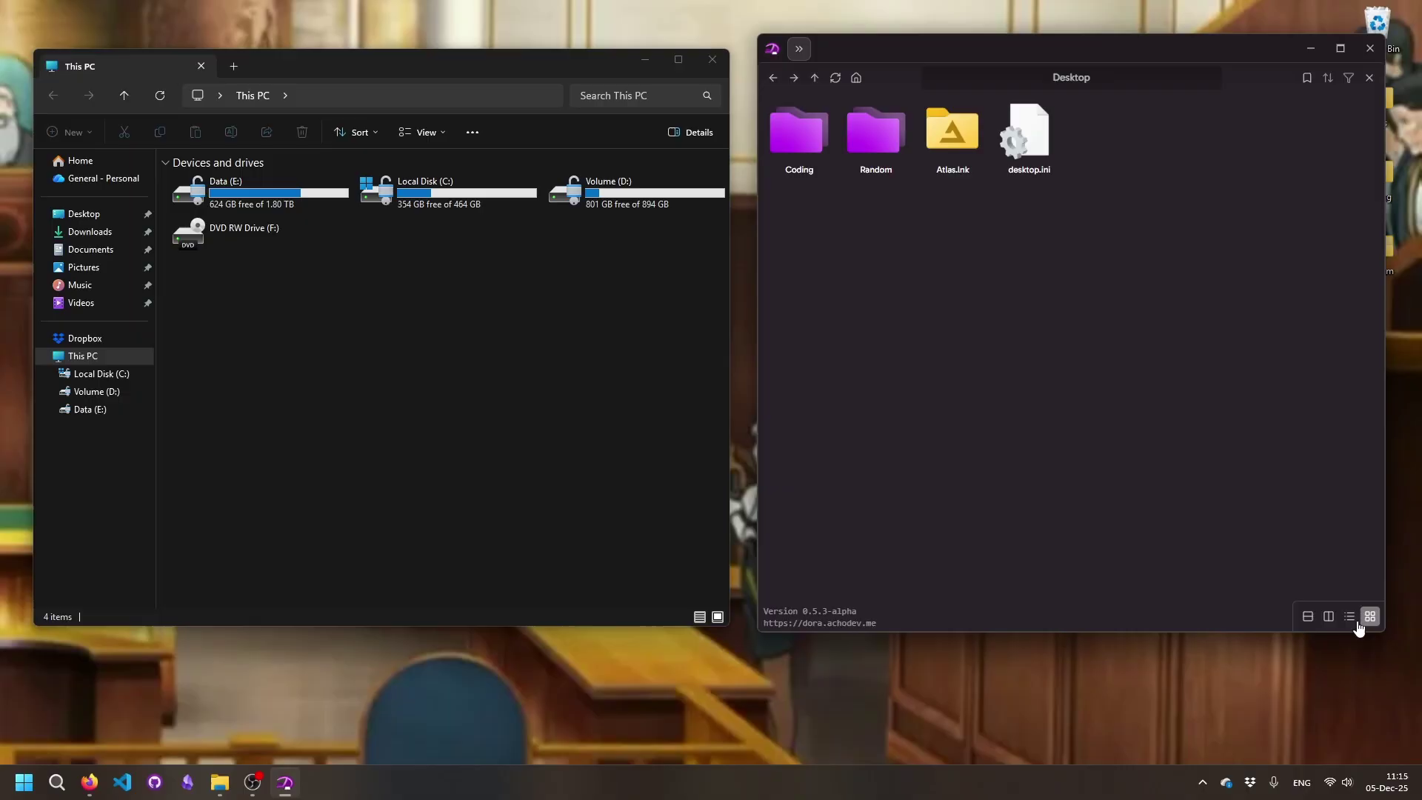
{"action": "left_click", "coordinate": [1328, 618]}
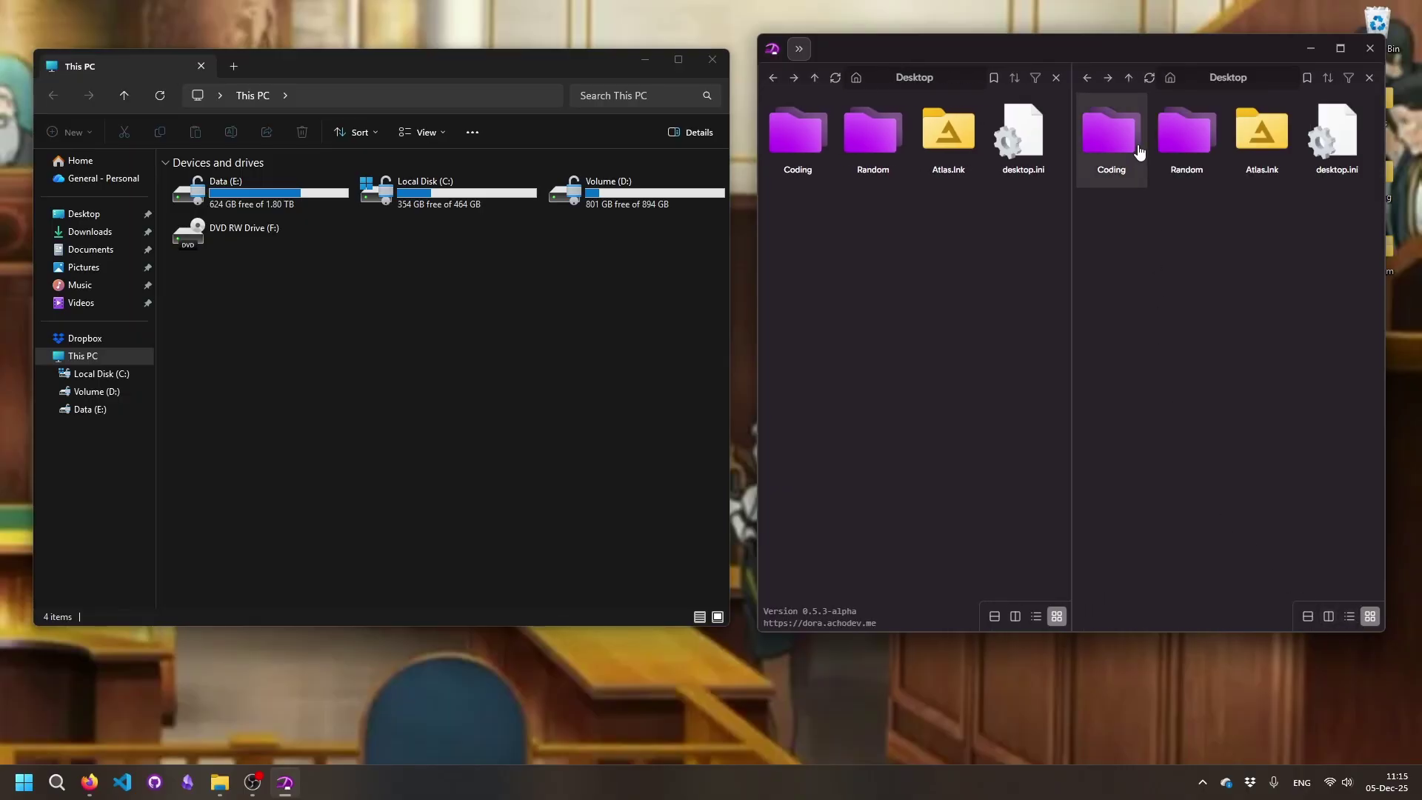
{"action": "left_click", "coordinate": [1128, 78]}
{"action": "scroll", "coordinate": [1199, 286], "scroll_direction": "down", "scroll_amount": 5}
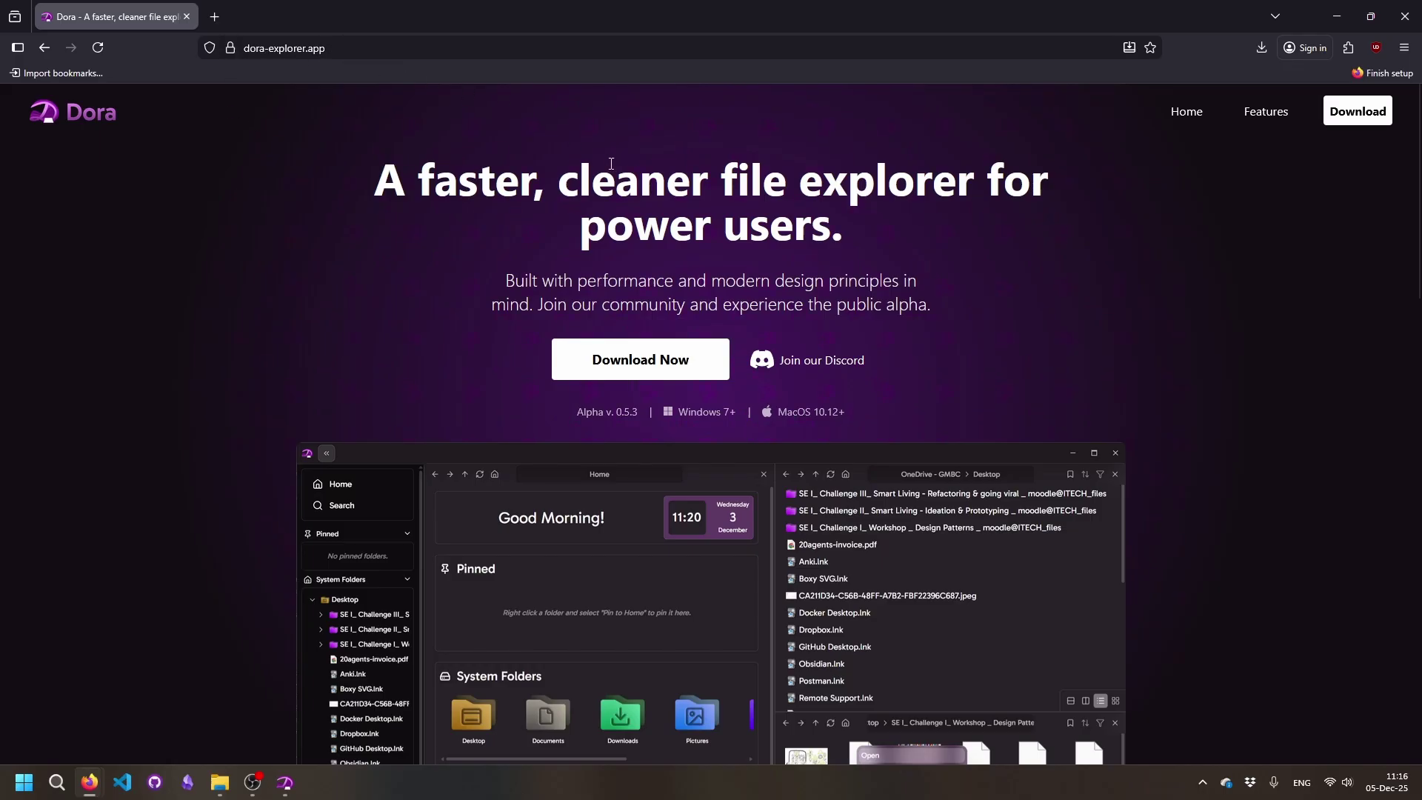
Skim the dora-explorer.app page and click Download Now
{"action": "left_click_drag", "start_coordinate": [416, 174], "coordinate": [1063, 320]}
{"action": "left_click", "coordinate": [1063, 320]}
{"action": "scroll", "coordinate": [1193, 295], "scroll_direction": "down", "scroll_amount": 12}
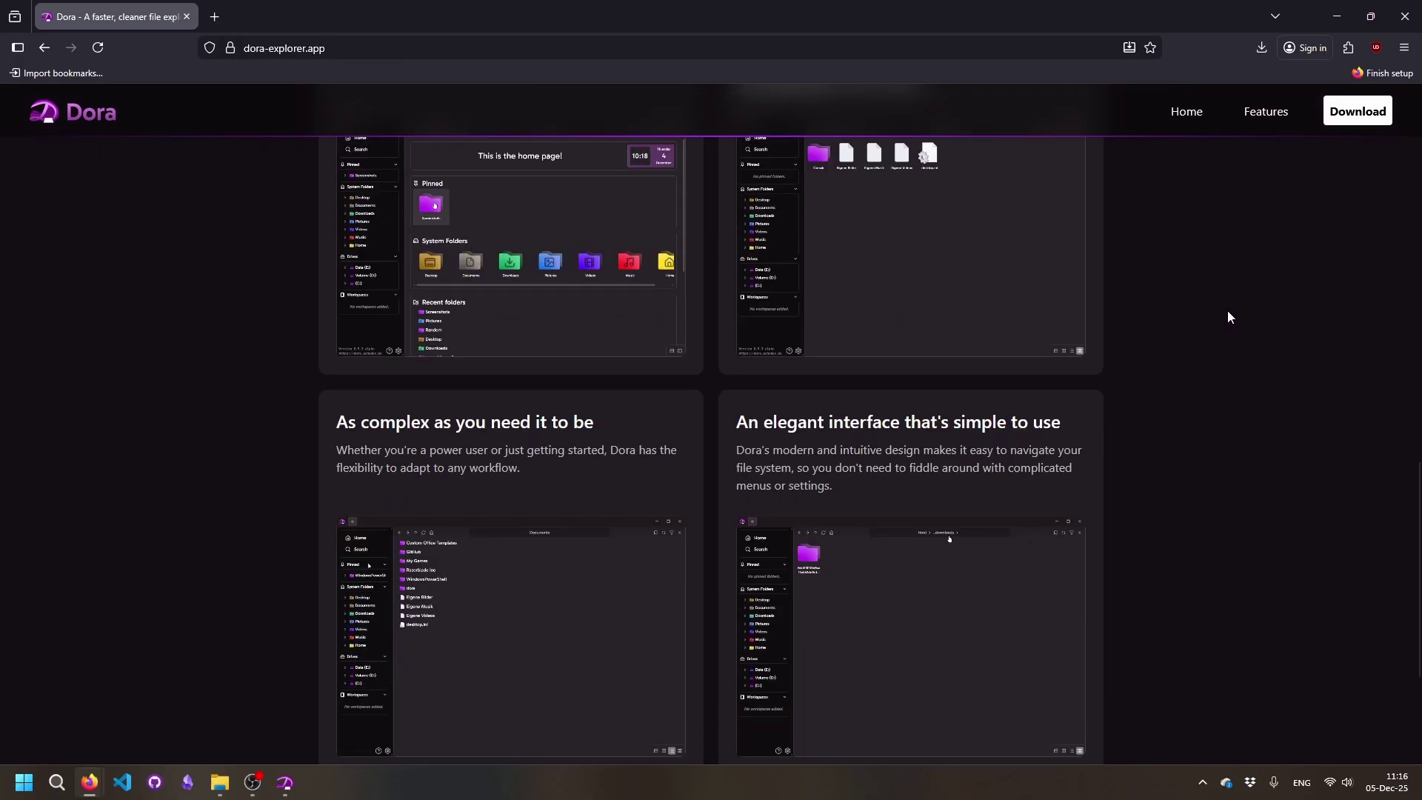
{"action": "scroll", "coordinate": [1224, 319], "scroll_direction": "up", "scroll_amount": 15}
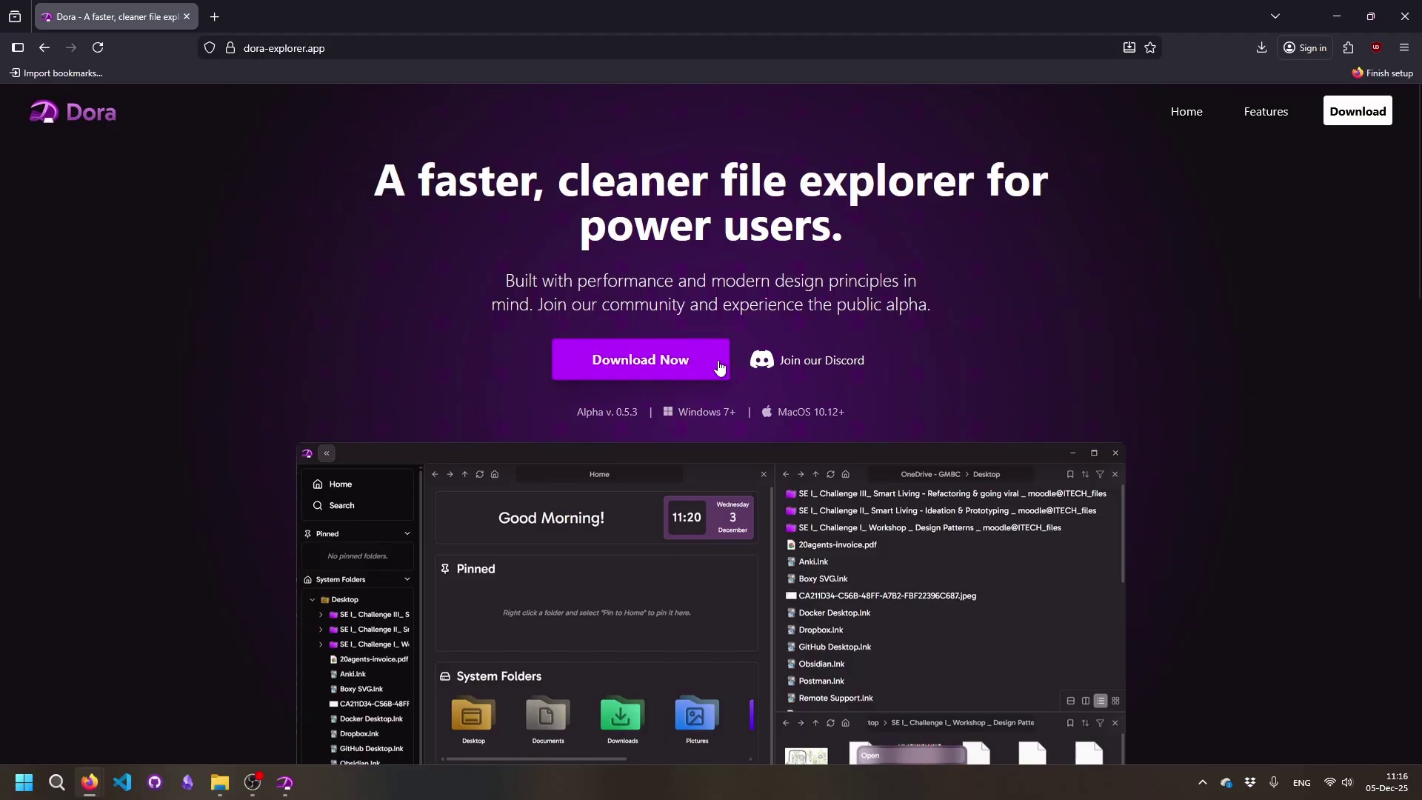
{"action": "left_click", "coordinate": [650, 365]}
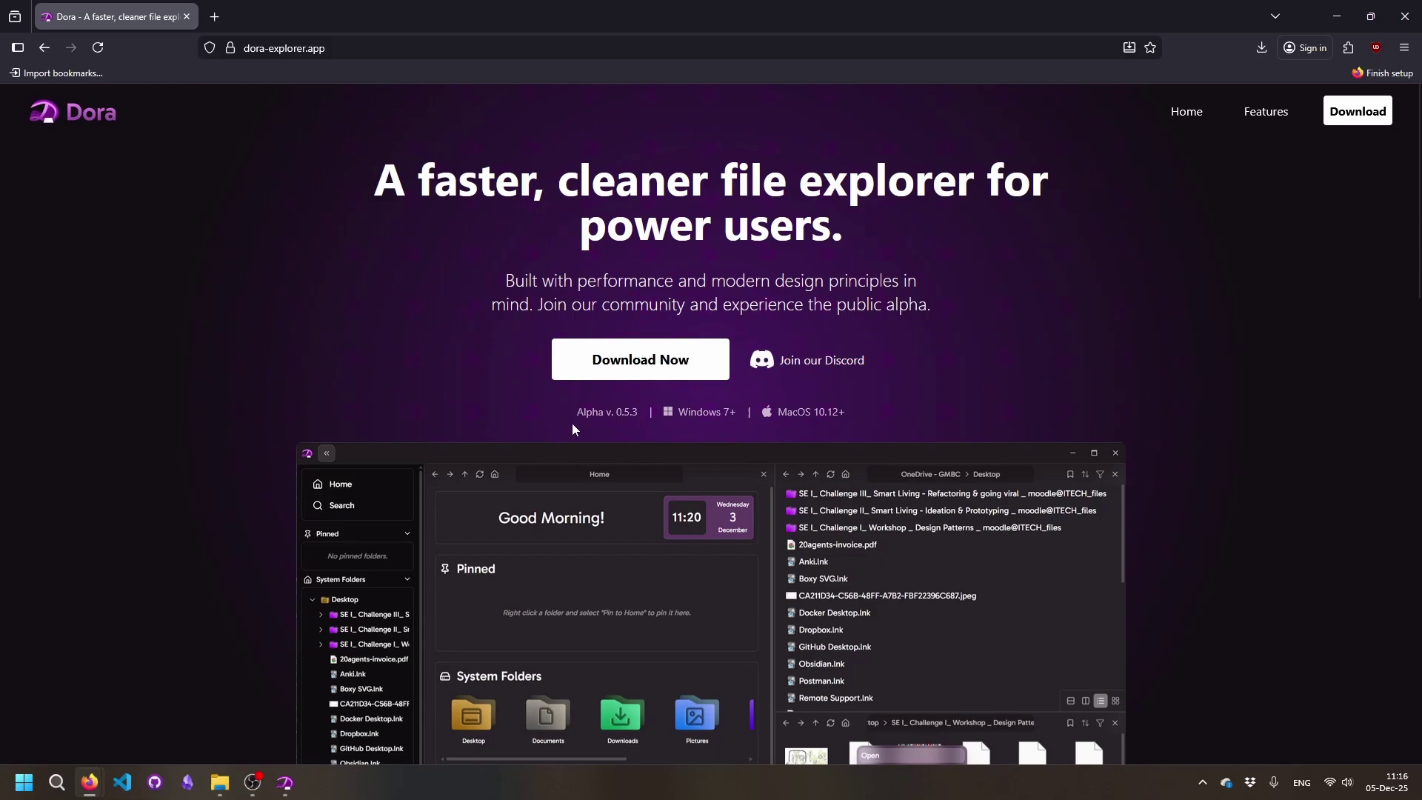
Highlight the Alpha v. 0.5.3 version text and scroll through the rest of the site
{"action": "left_click_drag", "start_coordinate": [578, 412], "coordinate": [639, 415]}
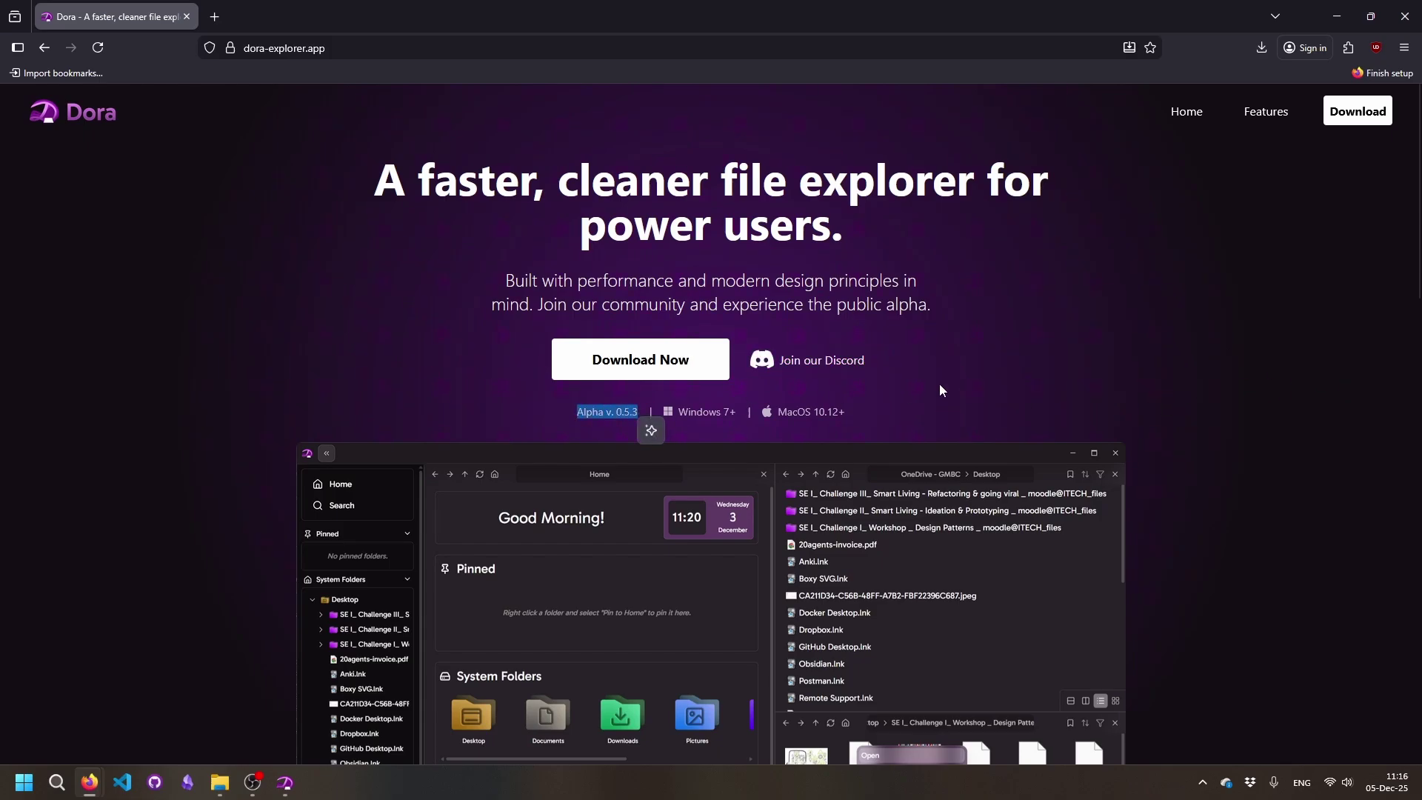
{"action": "left_click", "coordinate": [1014, 381]}
{"action": "scroll", "coordinate": [1232, 445], "scroll_direction": "down", "scroll_amount": 4}
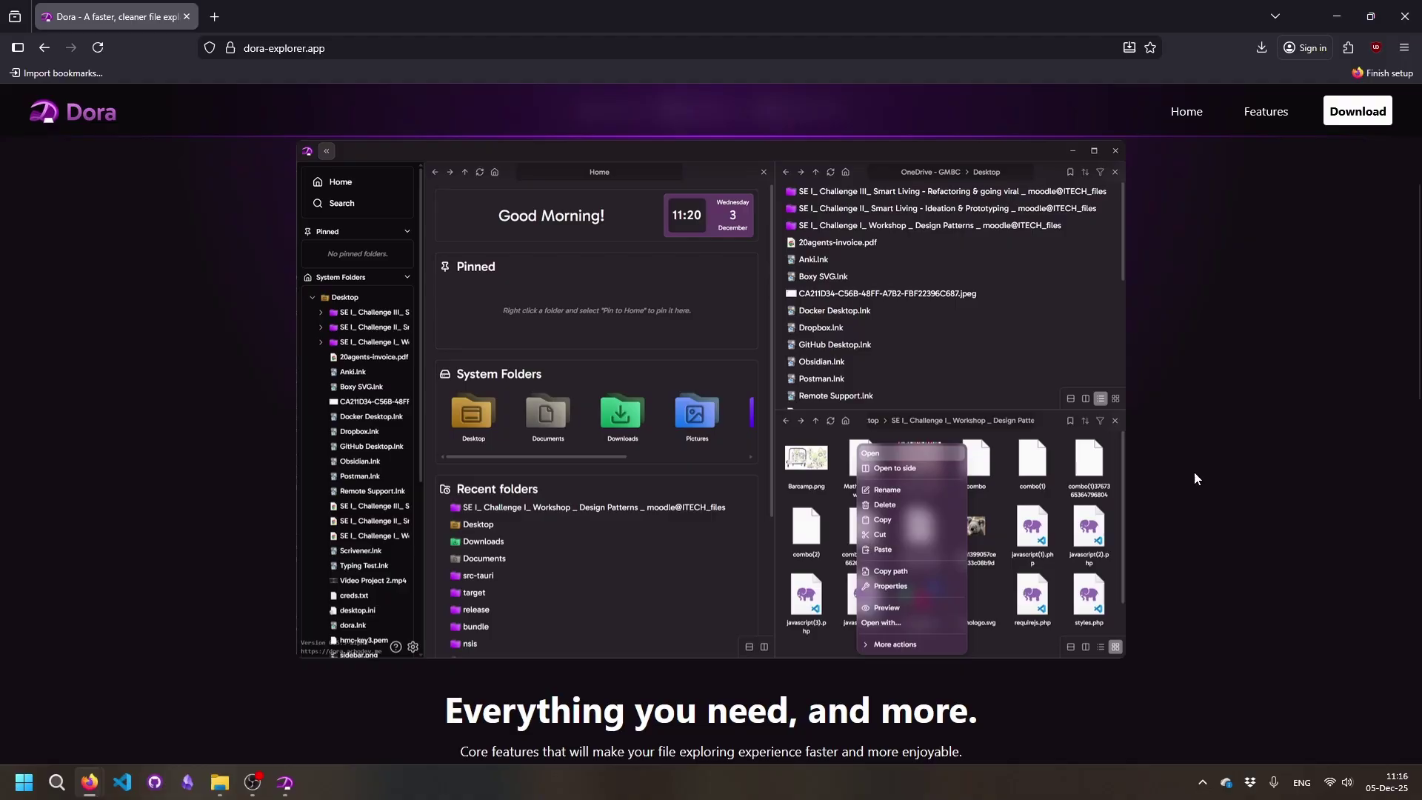
{"action": "scroll", "coordinate": [773, 537], "scroll_direction": "up", "scroll_amount": 2}
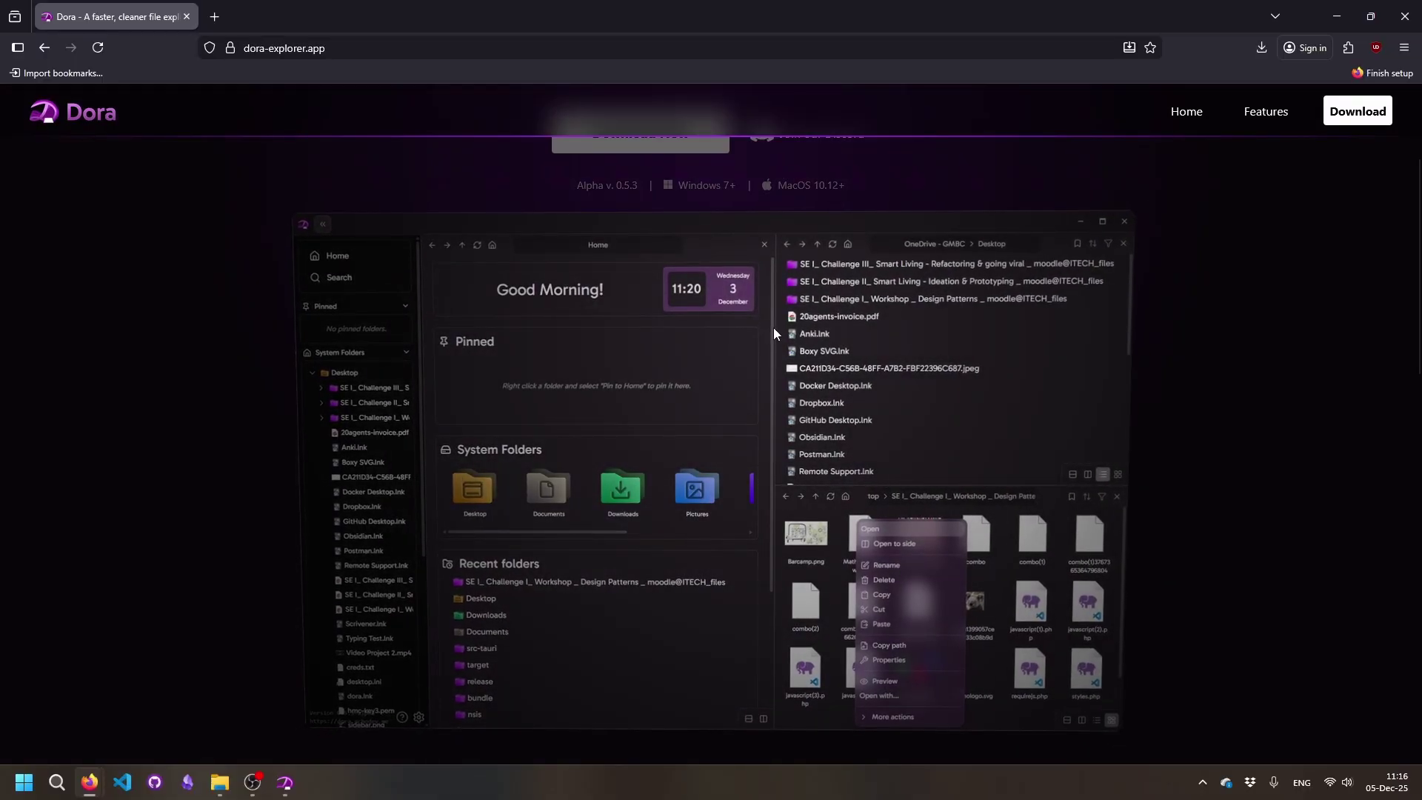
{"action": "scroll", "coordinate": [1185, 348], "scroll_direction": "down", "scroll_amount": 7}
{"action": "scroll", "coordinate": [1259, 332], "scroll_direction": "down", "scroll_amount": 3}
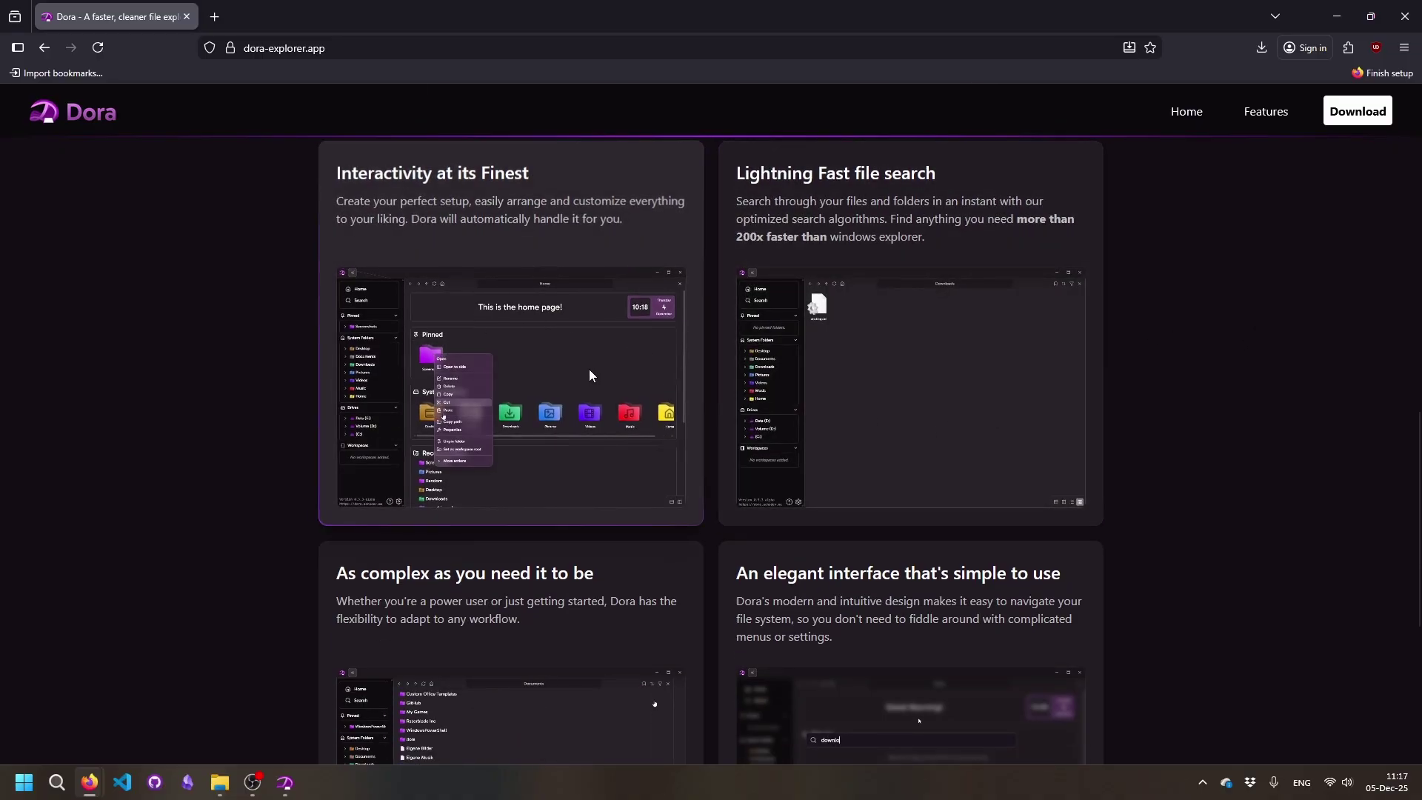
{"action": "scroll", "coordinate": [463, 539], "scroll_direction": "down", "scroll_amount": 2}
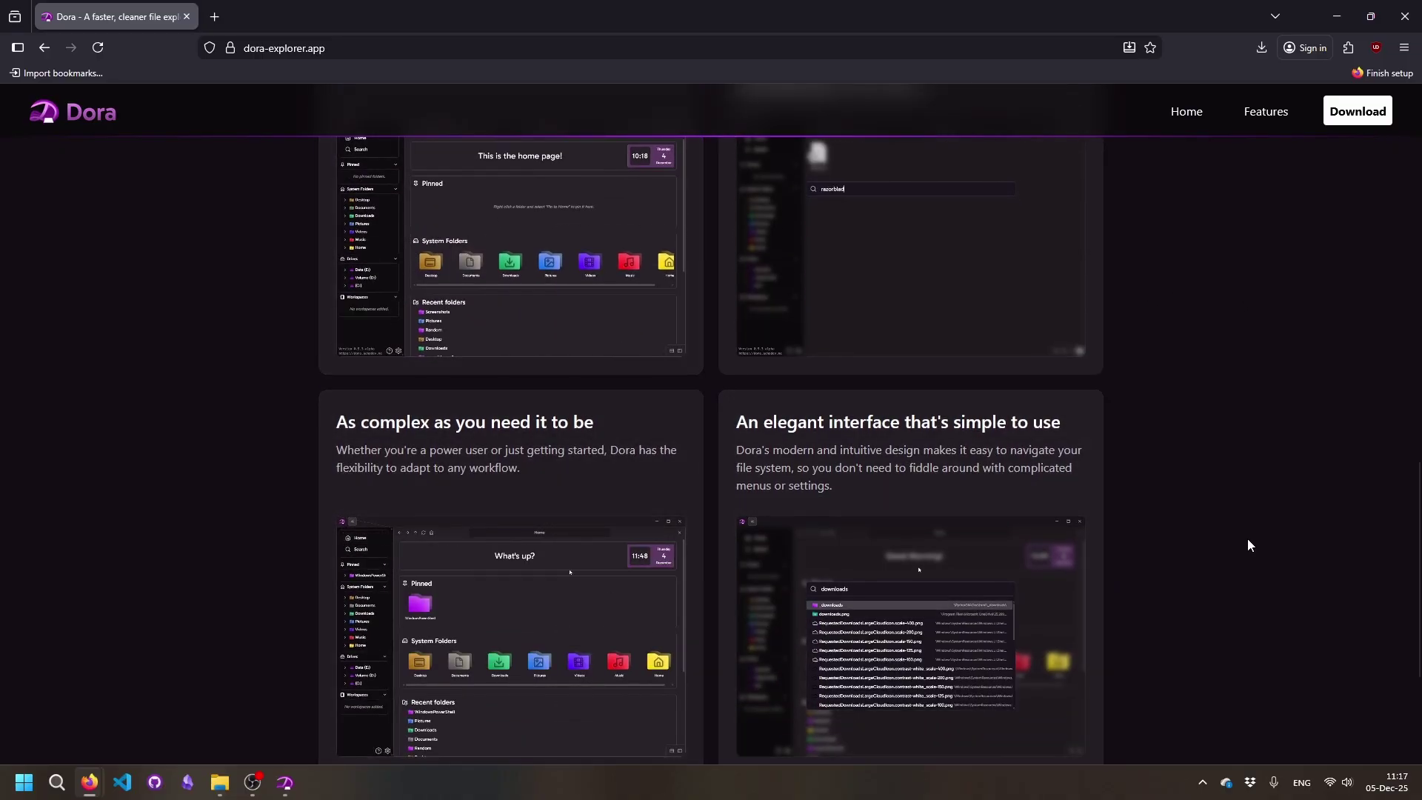
{"action": "scroll", "coordinate": [1248, 545], "scroll_direction": "up", "scroll_amount": 10}
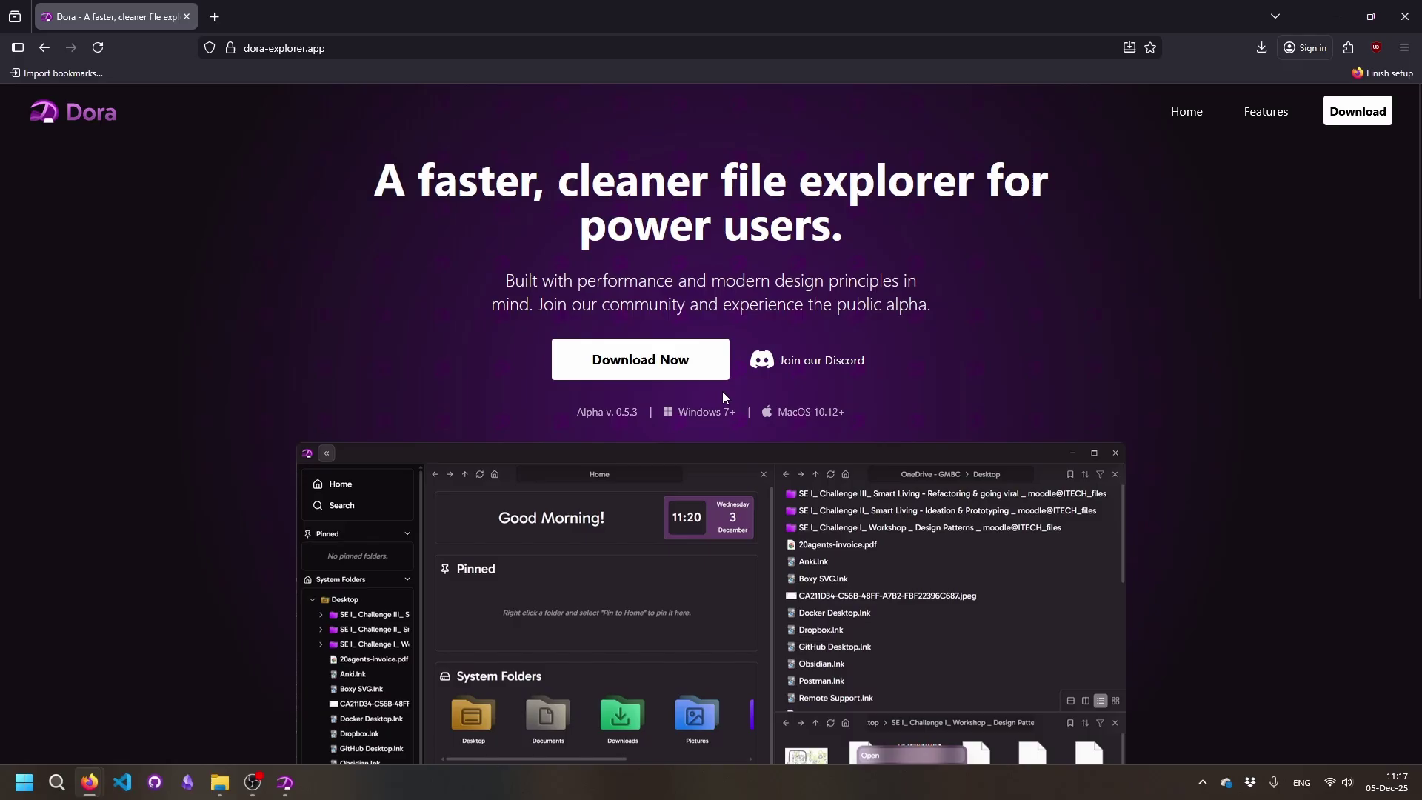
Launch dora_x64-setup(1).exe and allow it via SmartScreen's More info and Run anyway
{"action": "left_click", "coordinate": [662, 374]}
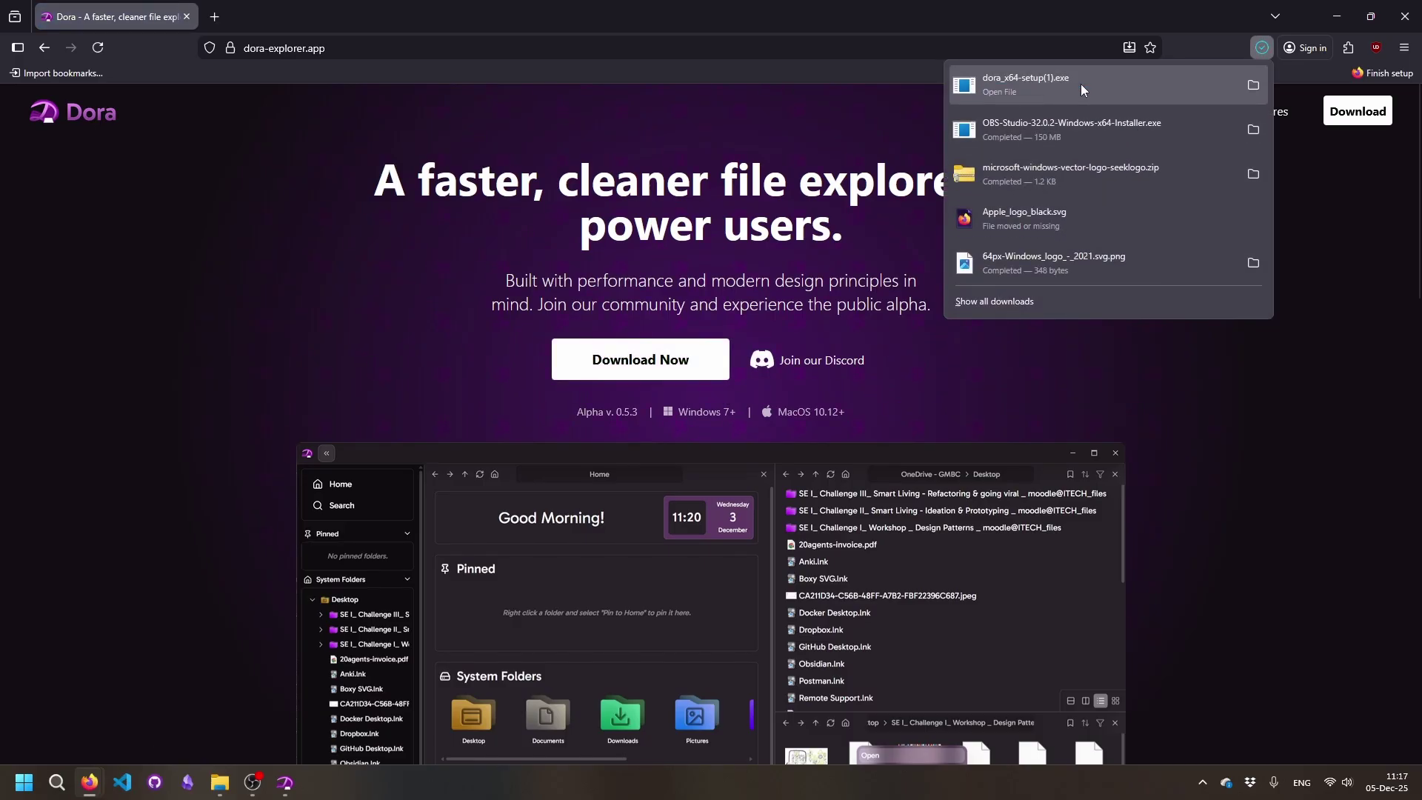
{"action": "left_click", "coordinate": [1072, 99]}
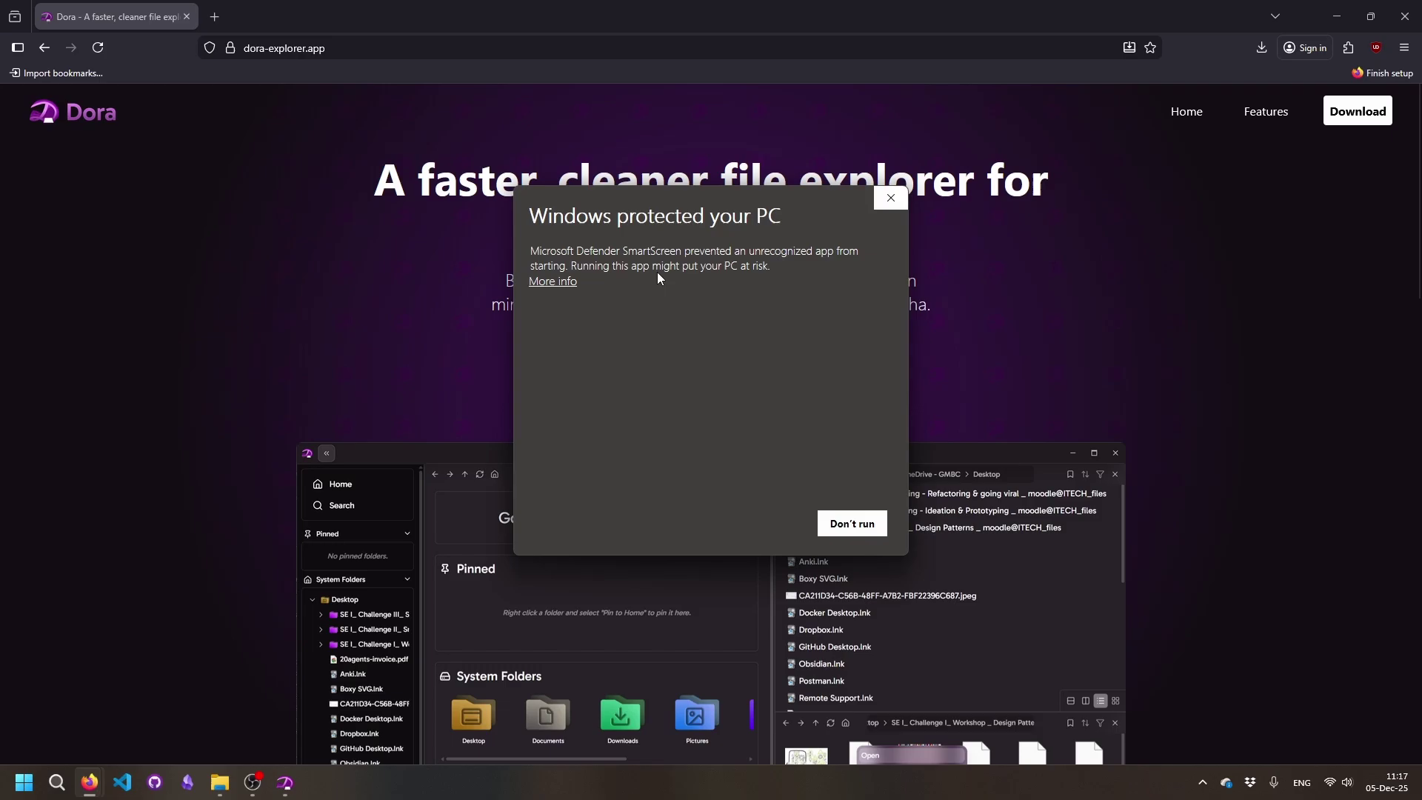
{"action": "left_click_drag", "start_coordinate": [666, 191], "coordinate": [629, 168]}
{"action": "left_click", "coordinate": [516, 258]}
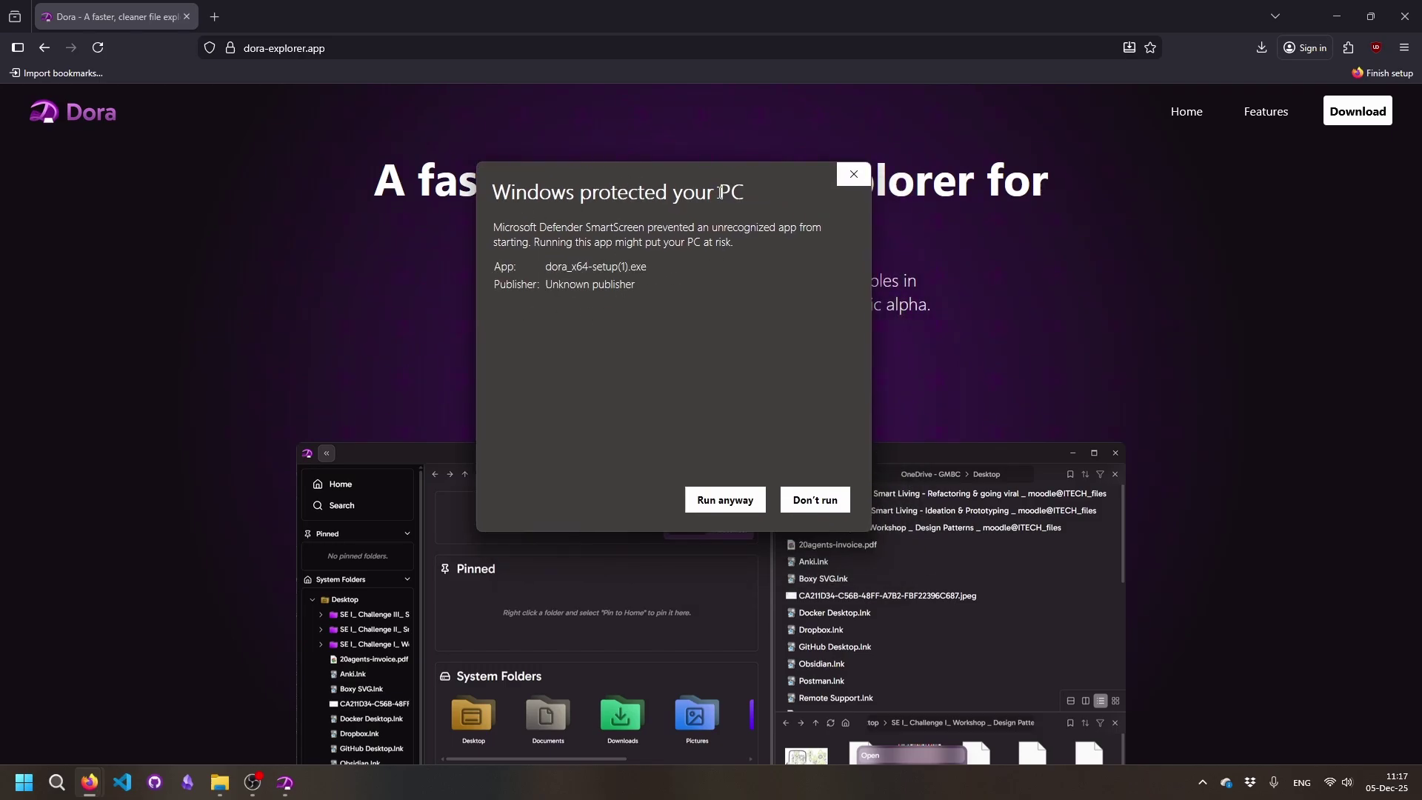
{"action": "left_click_drag", "start_coordinate": [713, 194], "coordinate": [739, 135]}
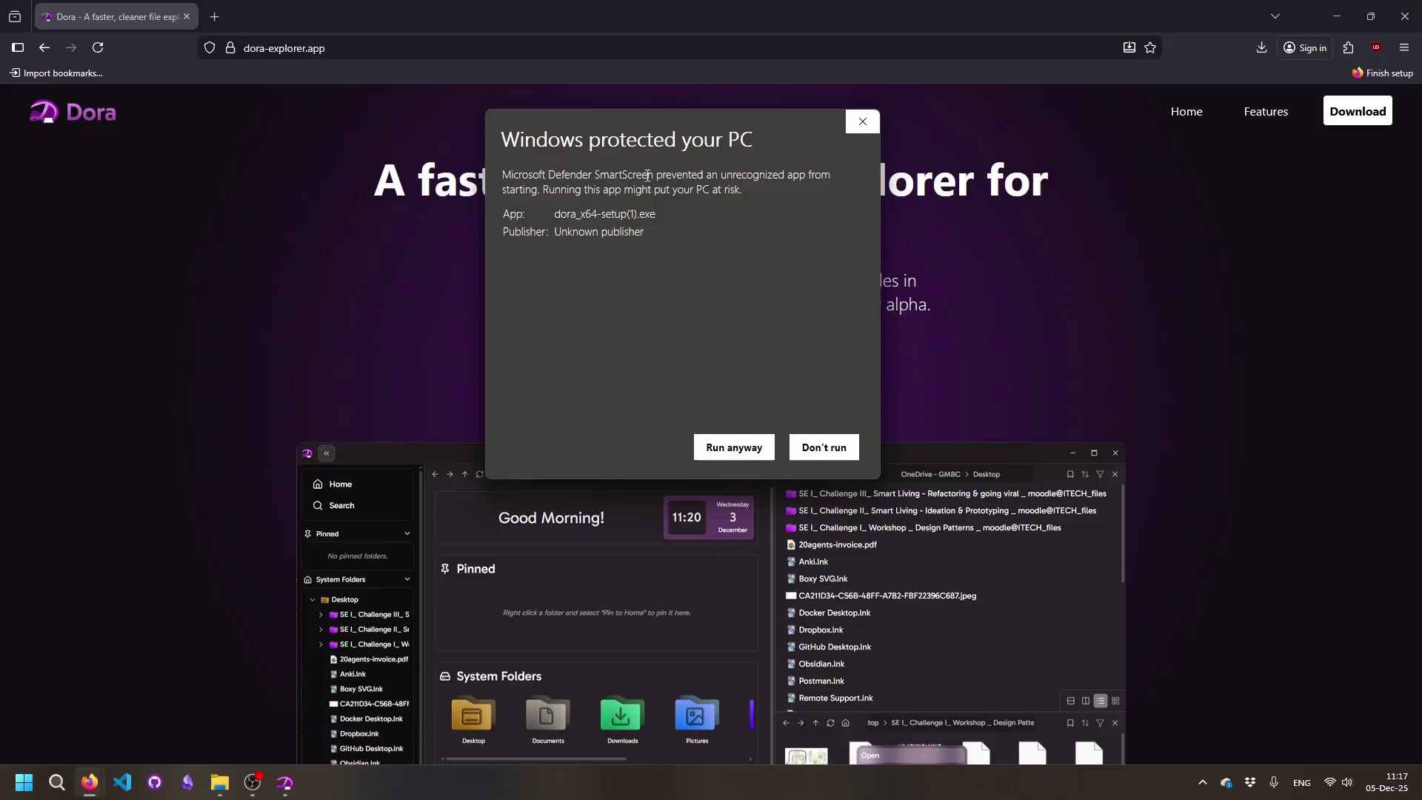
{"action": "left_click", "coordinate": [733, 447]}
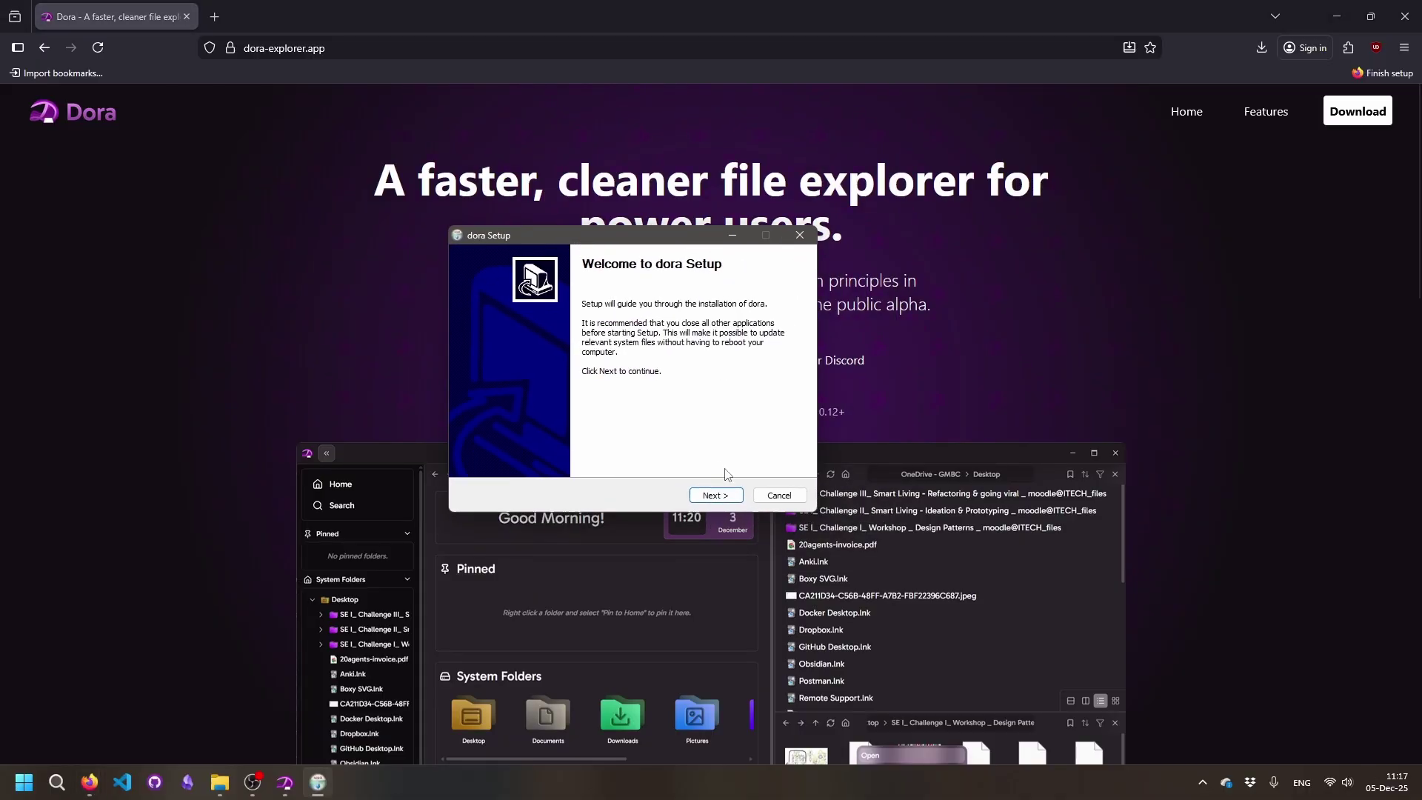
Reinstall Dora over the existing copy, closing the running Dora so setup completes
{"action": "left_click", "coordinate": [734, 495]}
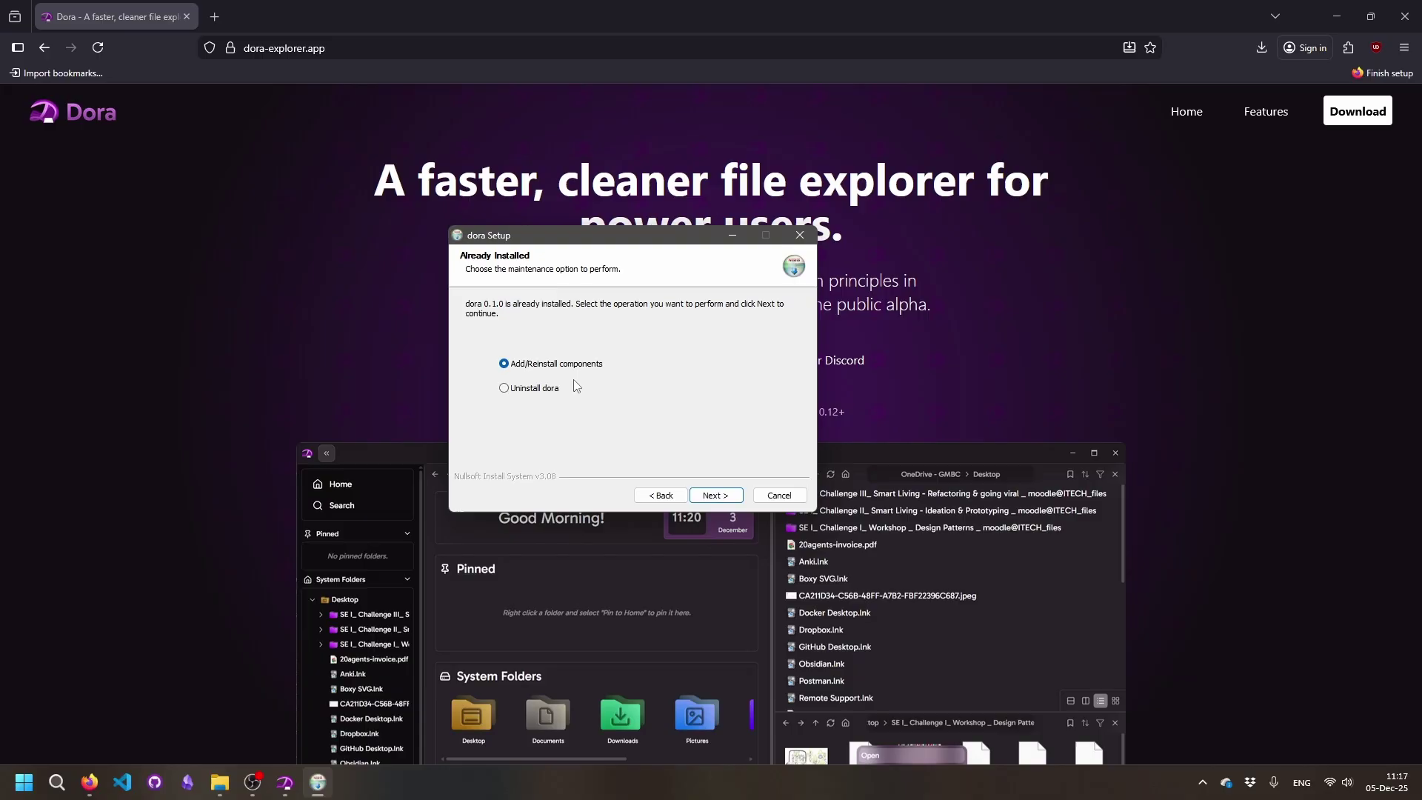
{"action": "left_click", "coordinate": [715, 495]}
{"action": "left_click", "coordinate": [728, 500]}
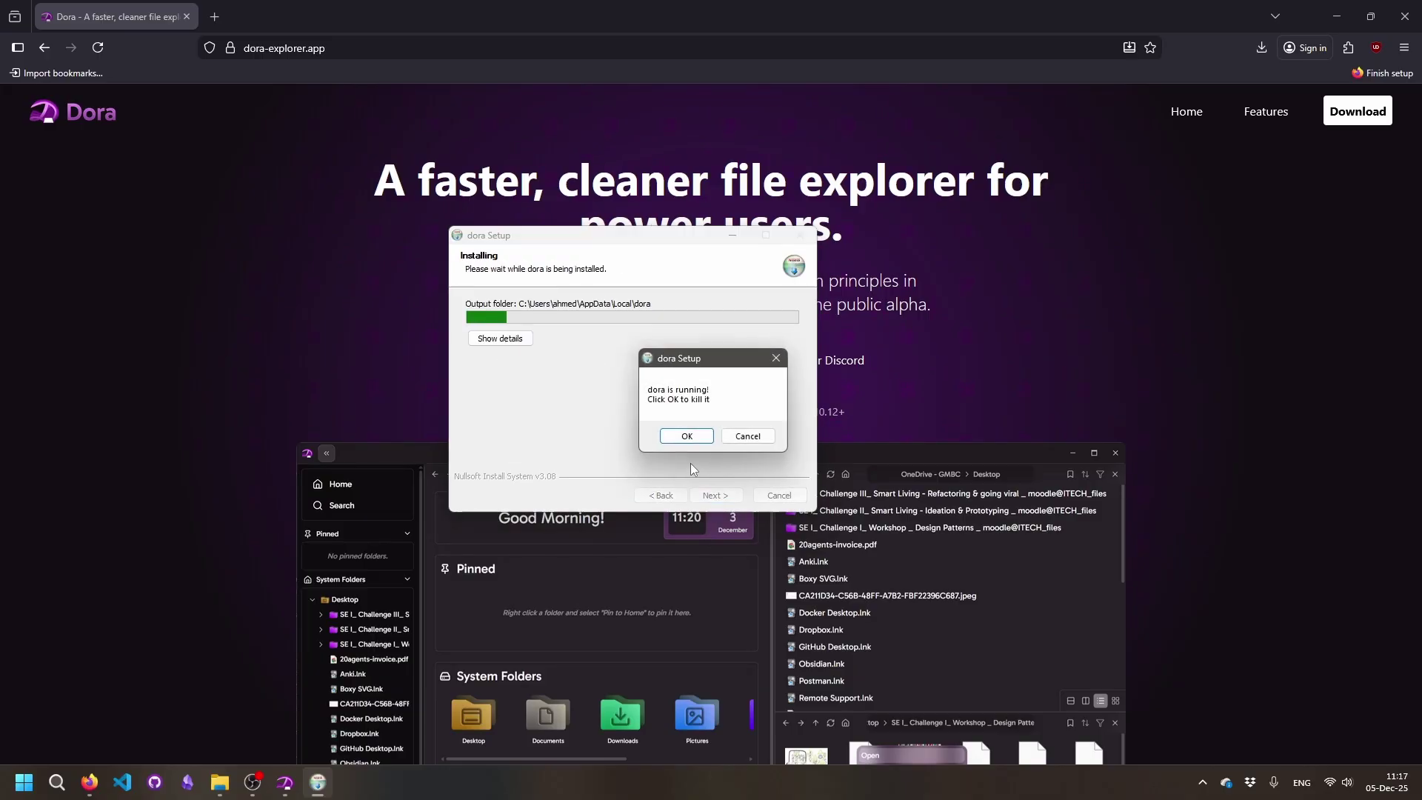
{"action": "left_click", "coordinate": [701, 437]}
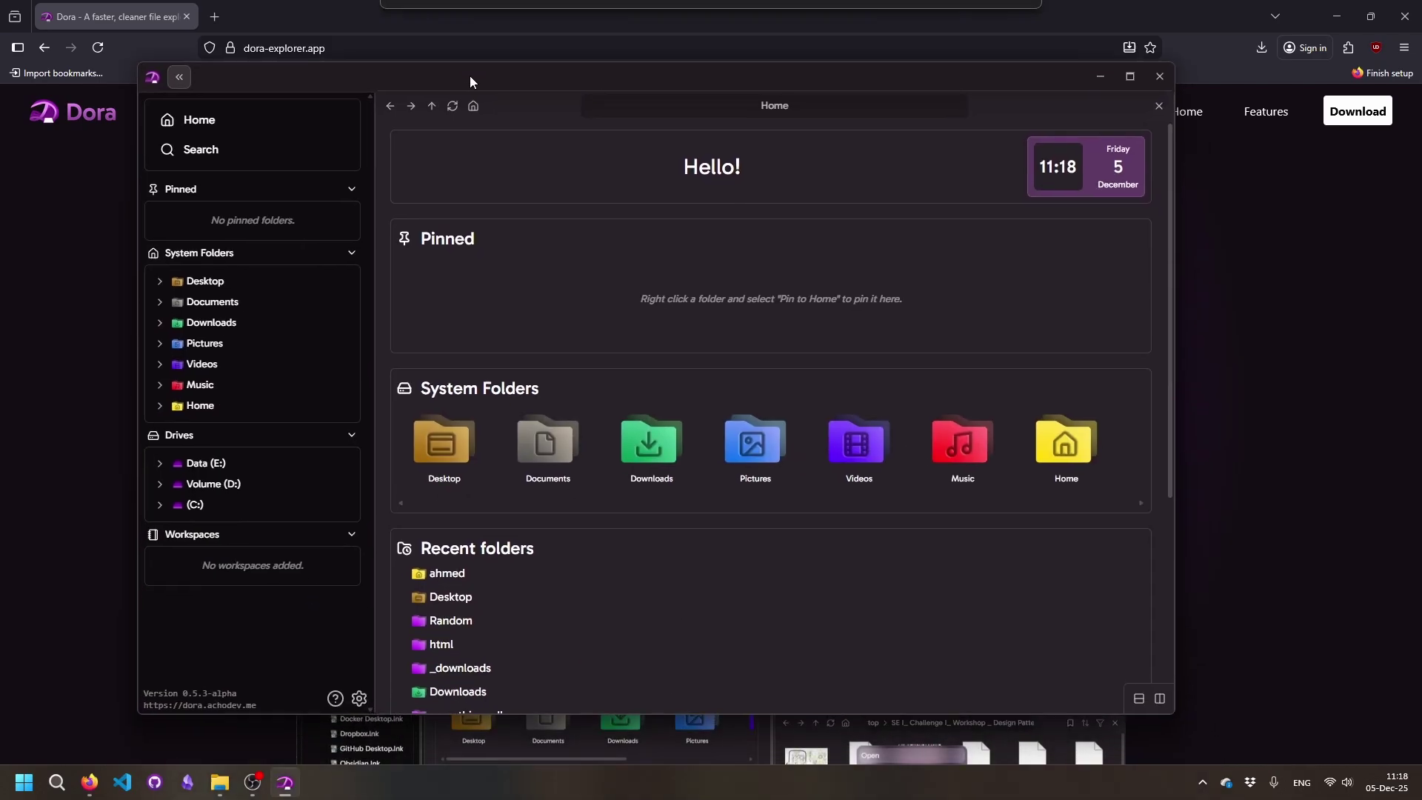
Narrow the Dora window, pin the Desktop folder to Home, and open it
{"action": "left_click_drag", "start_coordinate": [1169, 710], "coordinate": [926, 709]}
{"action": "right_click", "coordinate": [315, 283]}
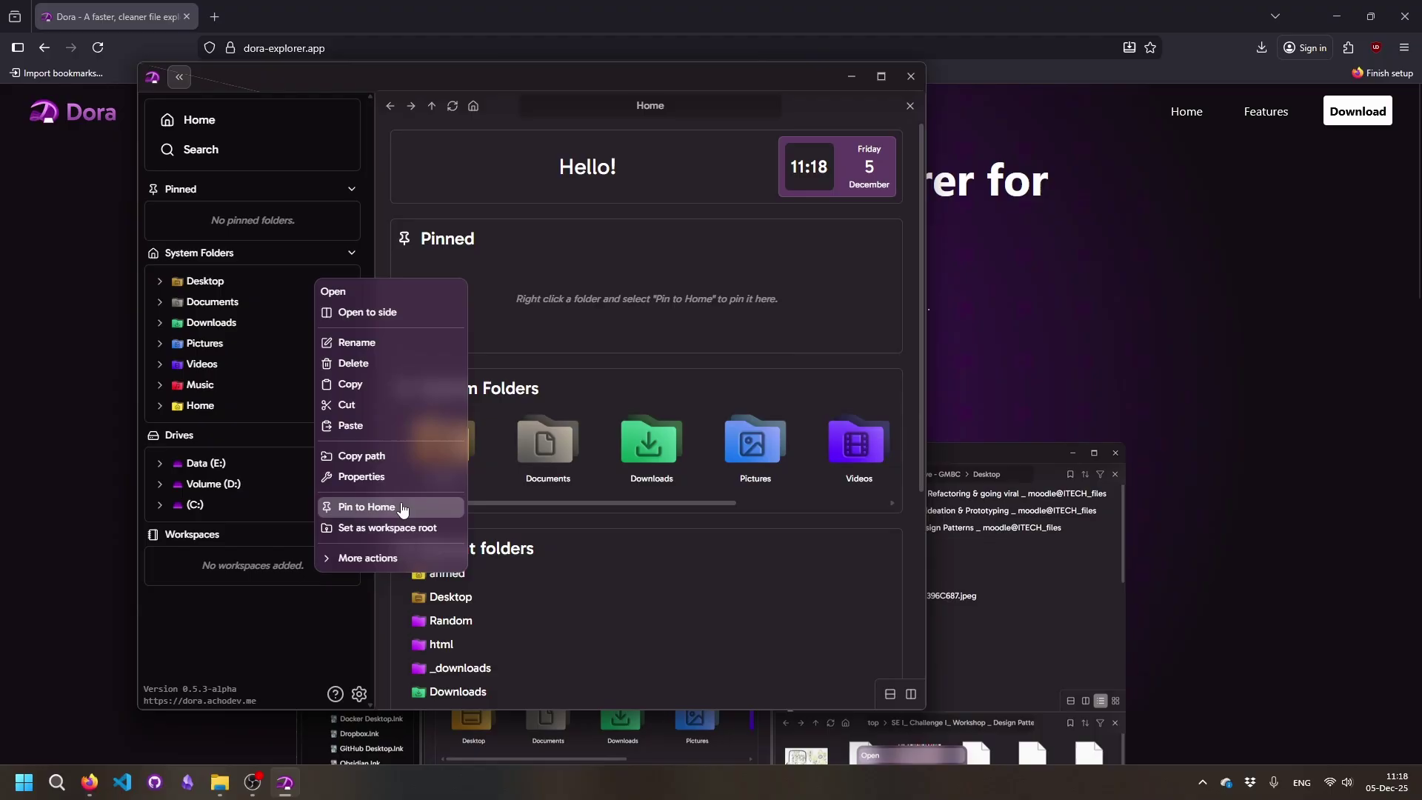
{"action": "left_click", "coordinate": [348, 506]}
{"action": "scroll", "coordinate": [644, 282], "scroll_direction": "down", "scroll_amount": 3}
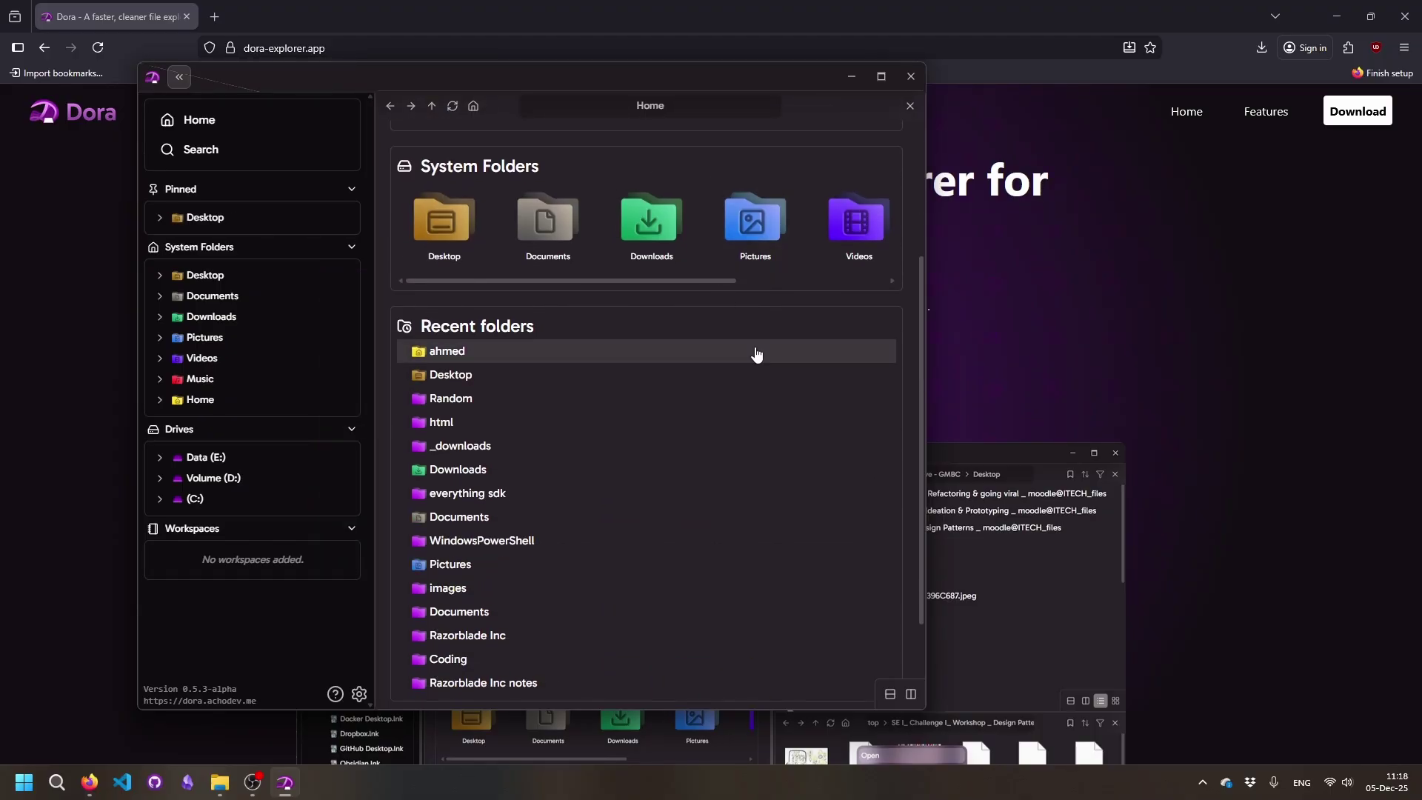
{"action": "scroll", "coordinate": [755, 356], "scroll_direction": "up", "scroll_amount": 3}
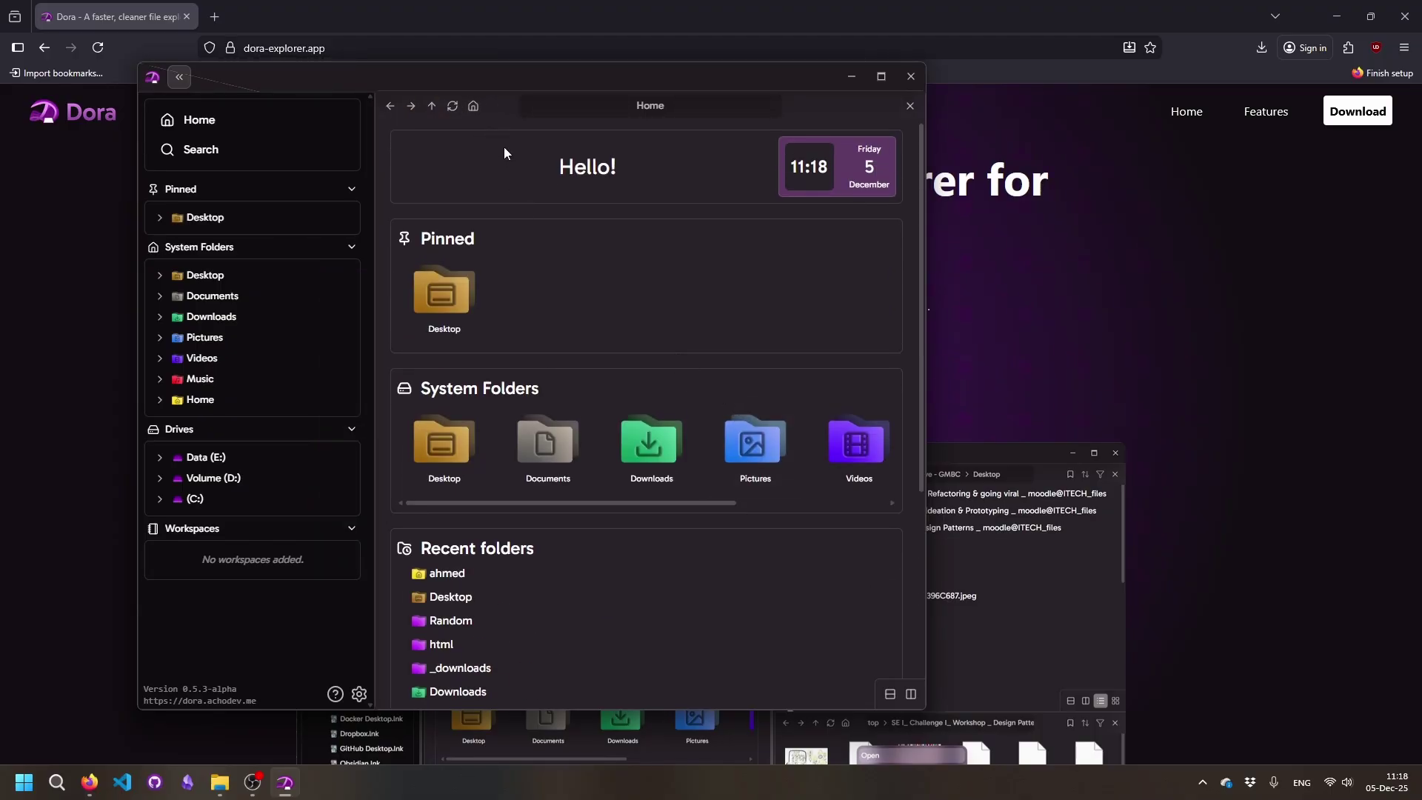
{"action": "left_click", "coordinate": [477, 289]}
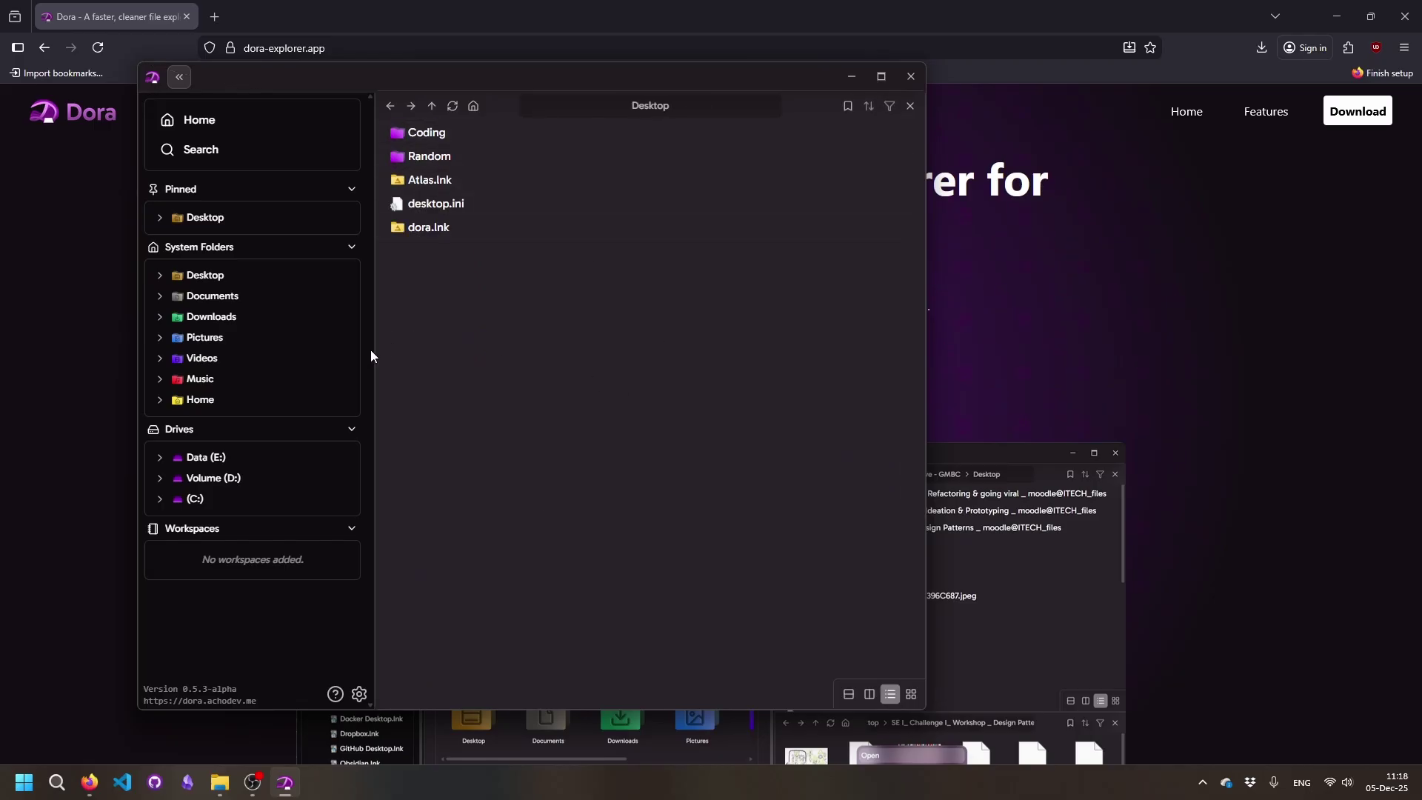
Collapse the Drives section, search files for 'download', and open Windows File Explorer
{"action": "left_click_drag", "start_coordinate": [371, 351], "coordinate": [323, 371]}
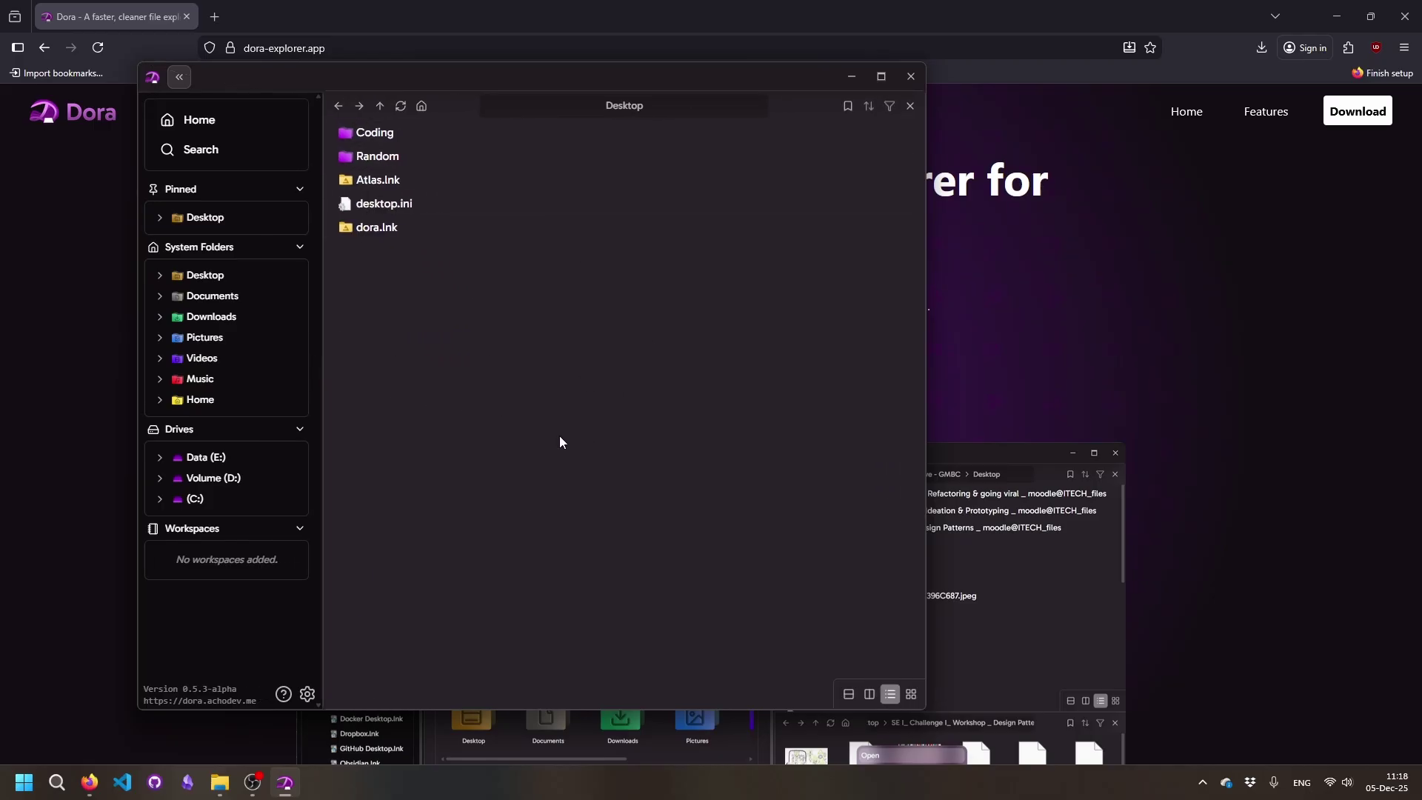
{"action": "left_click", "coordinate": [264, 431]}
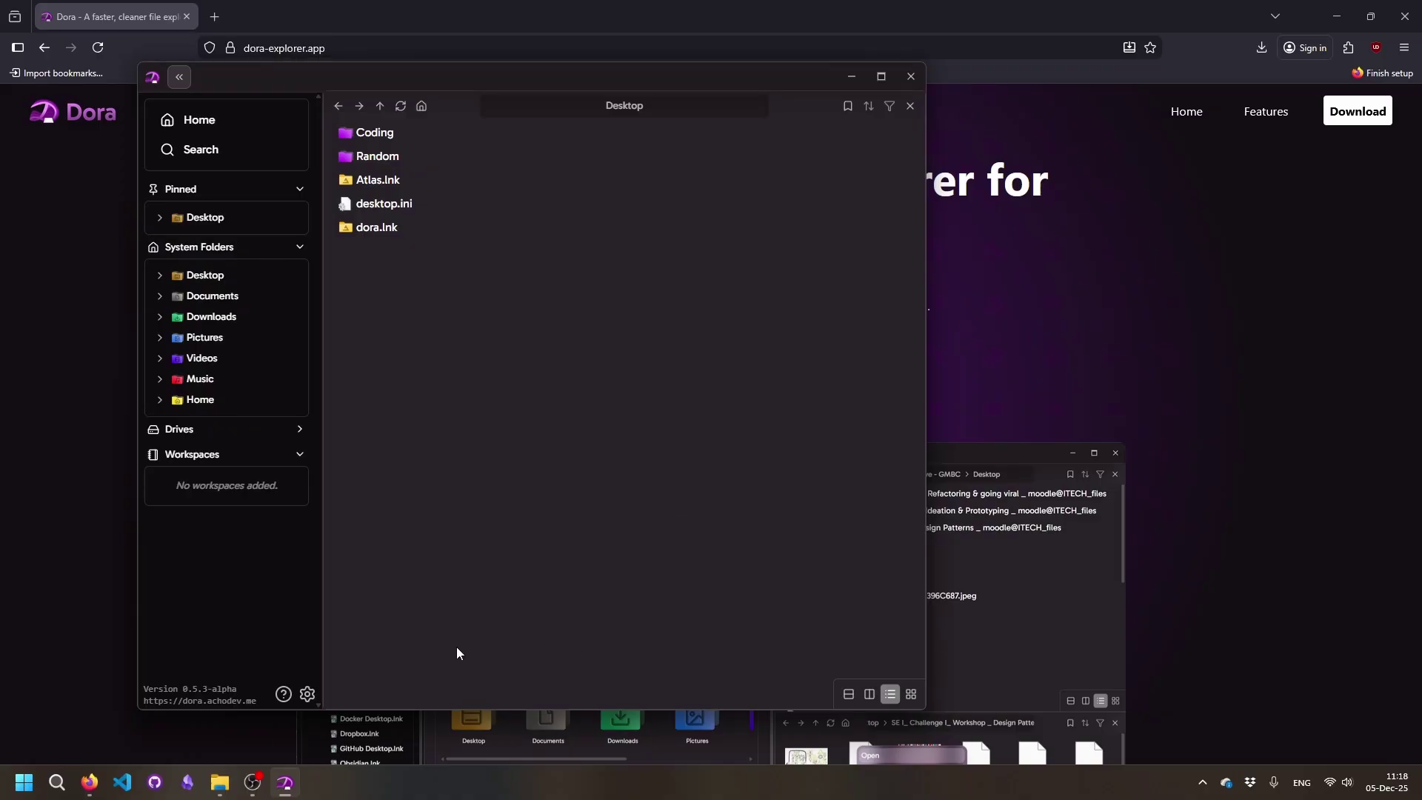
{"action": "key", "text": "ctrl+k"}
{"action": "type", "text": "download"}
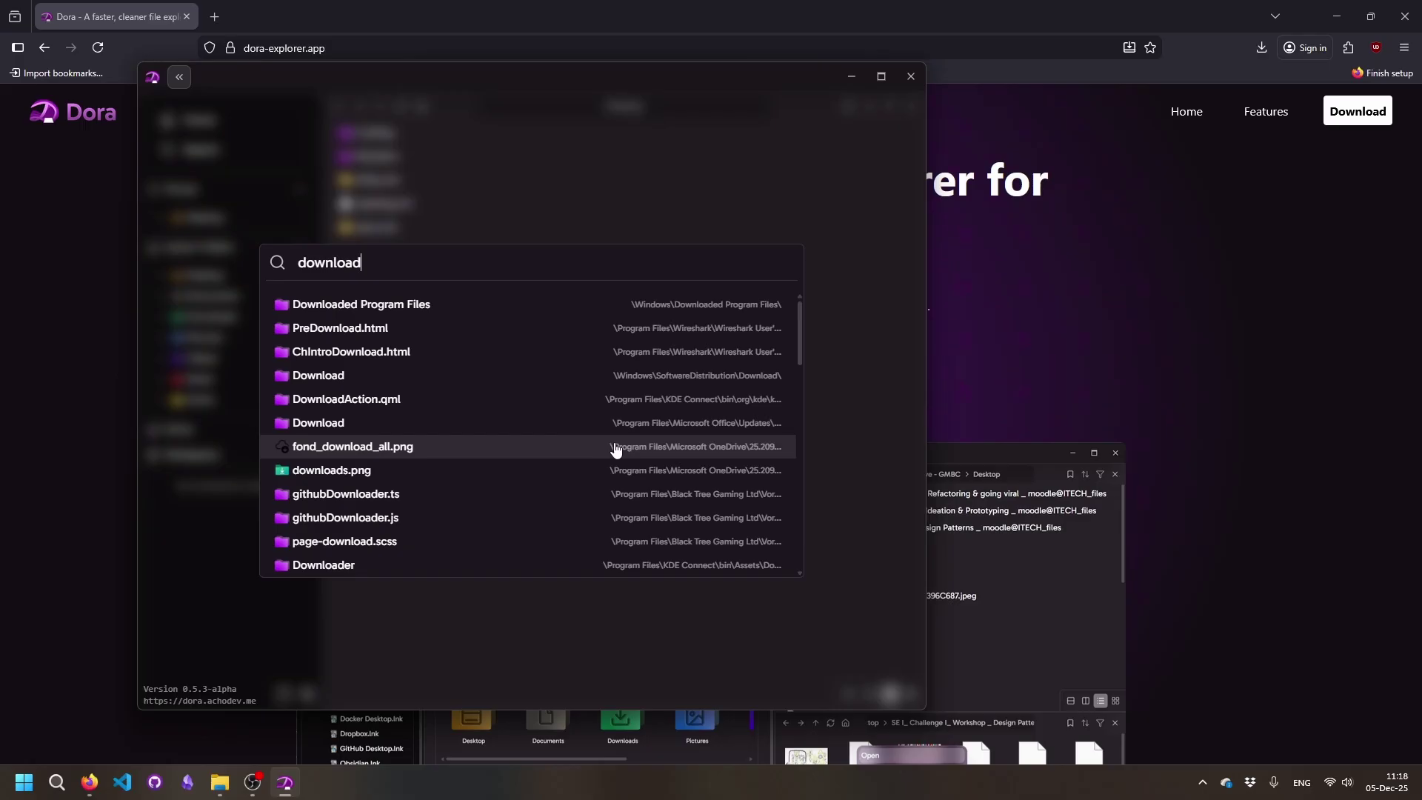
{"action": "key", "text": "super+e"}
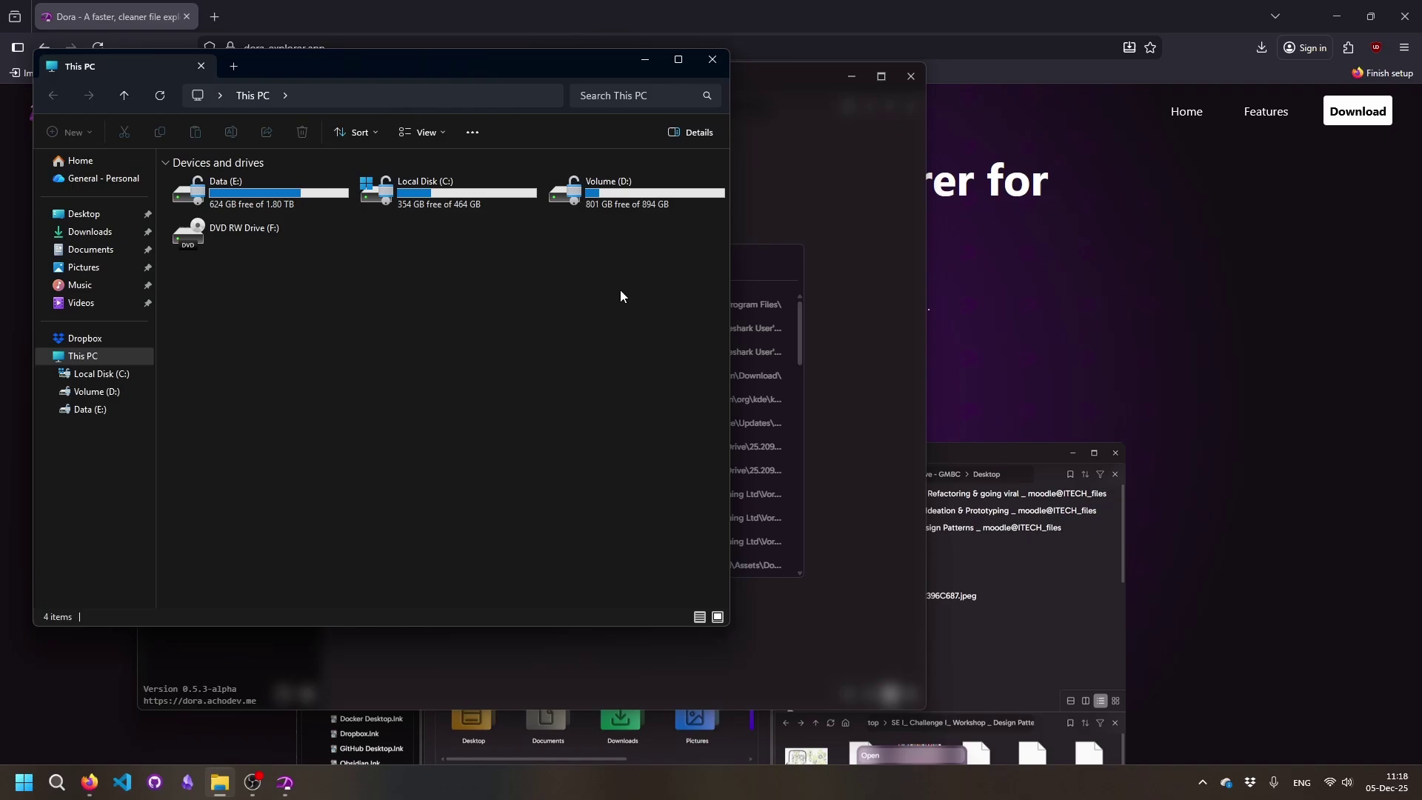
Move File Explorer to the right and return to Dora's 'download' search results
{"action": "left_click_drag", "start_coordinate": [432, 65], "coordinate": [560, 120]}
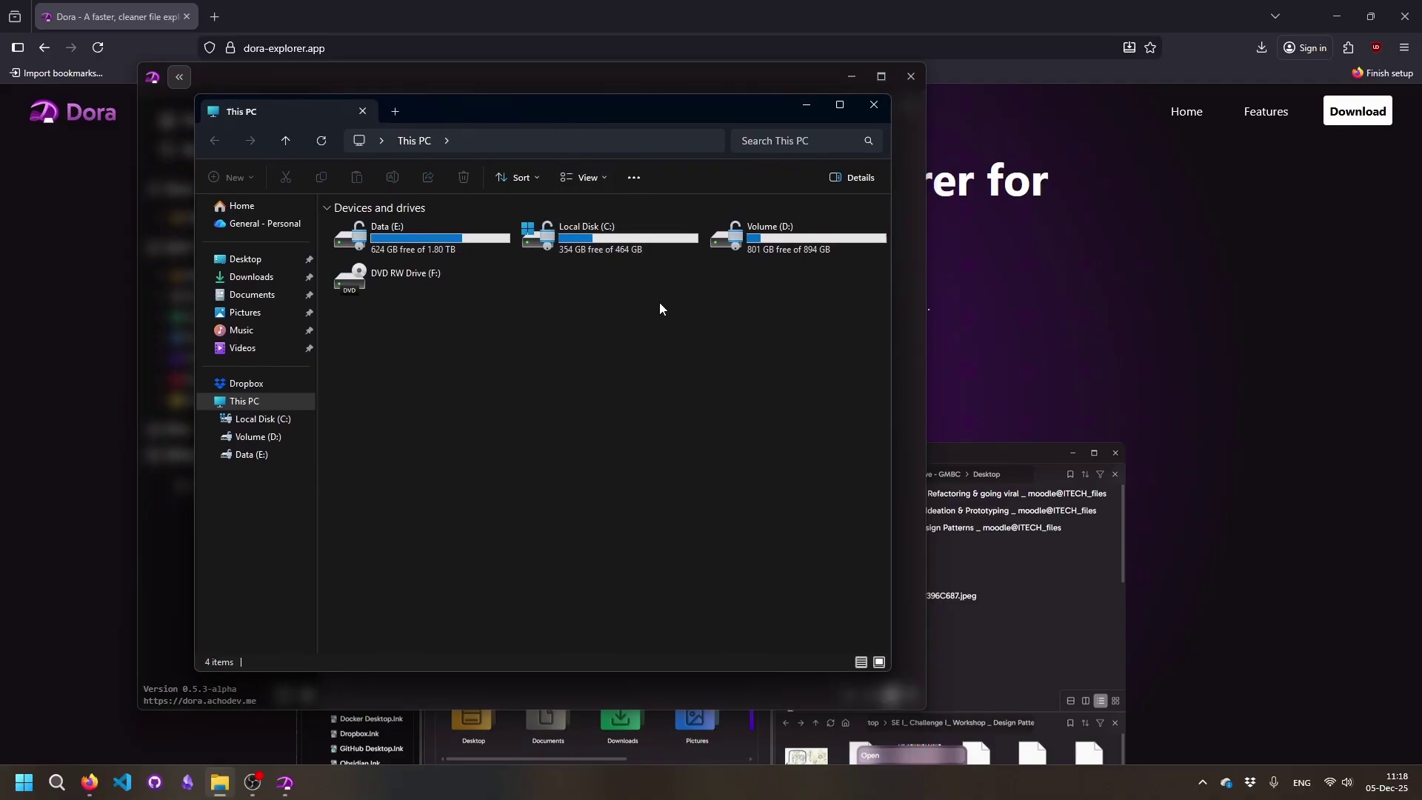
{"action": "left_click", "coordinate": [806, 104]}
{"action": "type", "text": "download"}
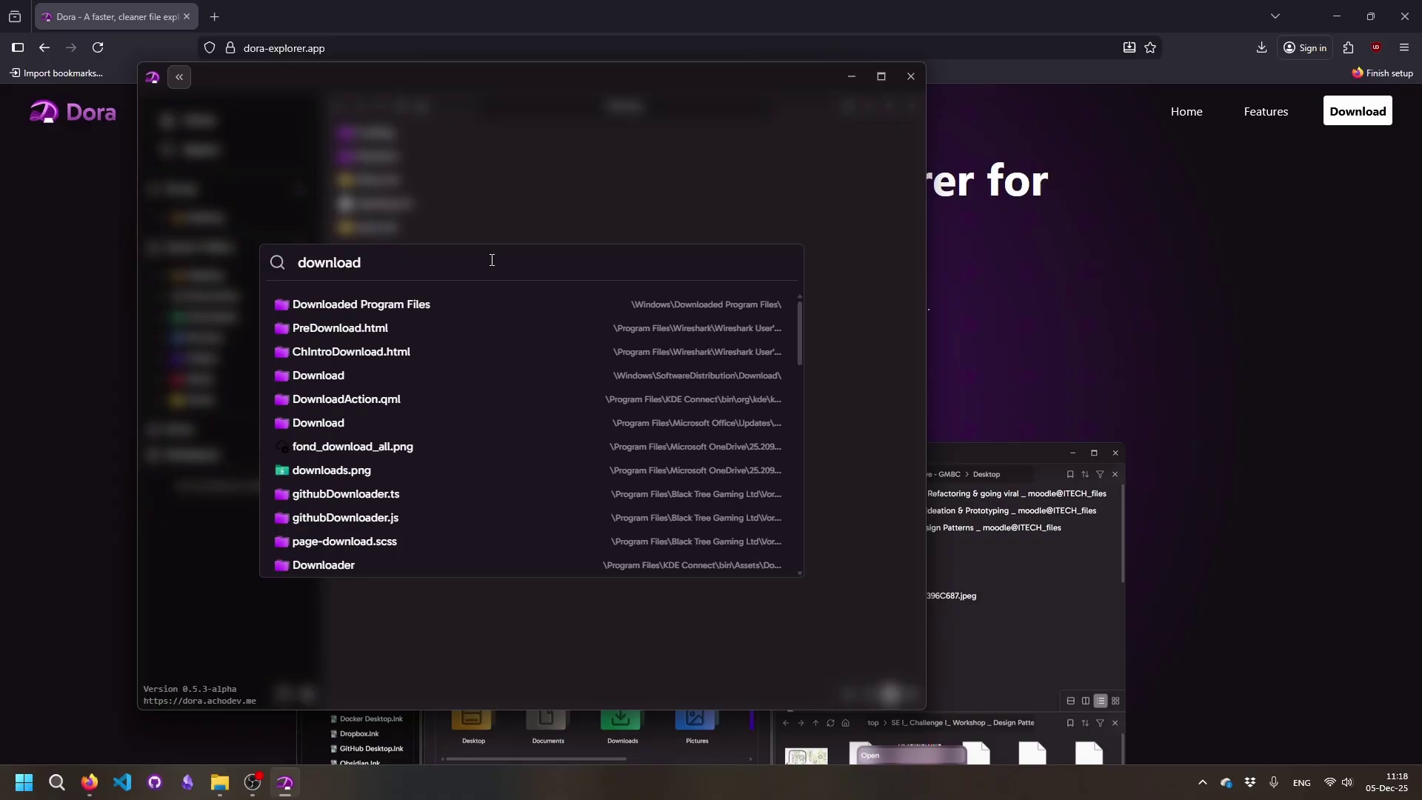
Close Dora's search, return to Home, reposition its window, then scroll the Dora website
{"action": "key", "text": "Escape"}
{"action": "key", "text": "alt+Home"}
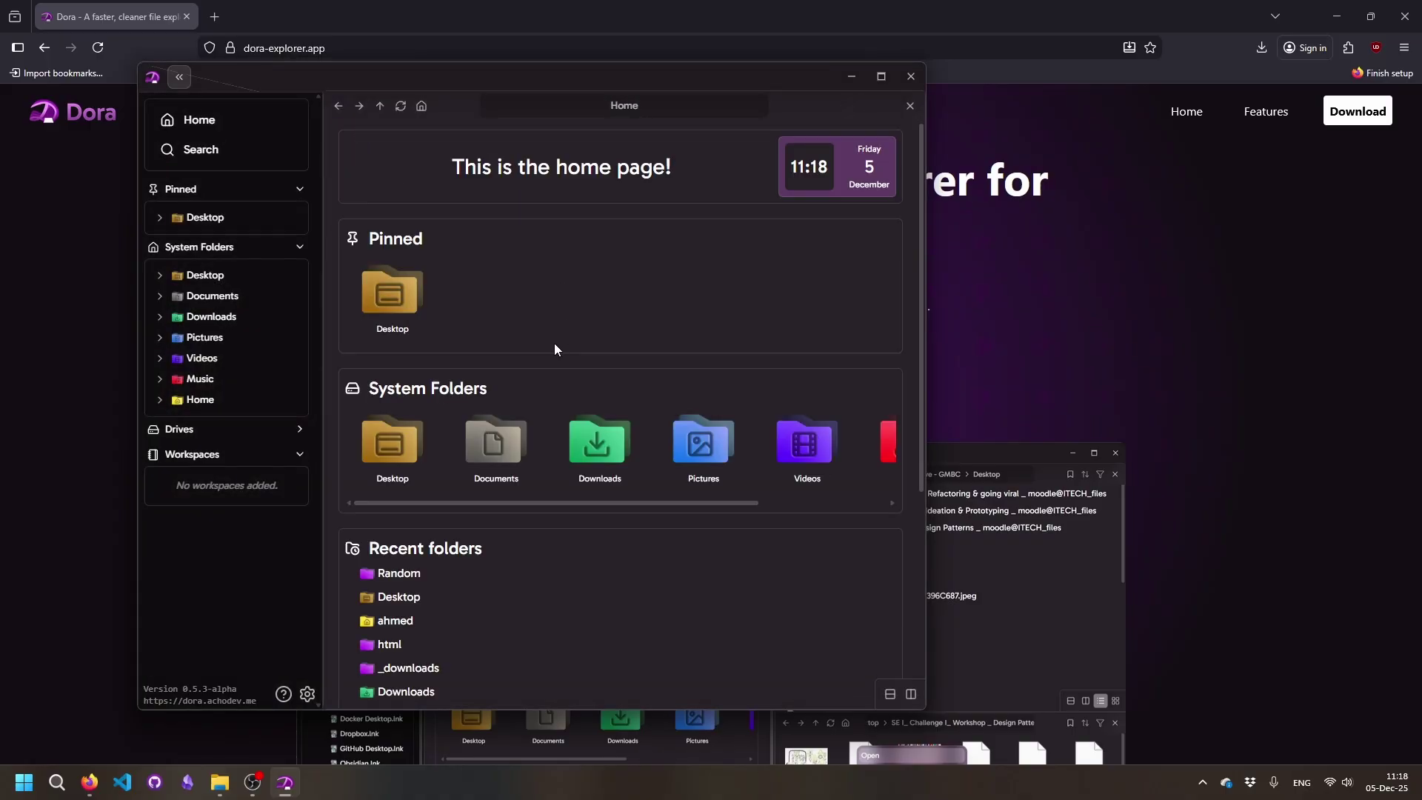
{"action": "left_click_drag", "start_coordinate": [610, 91], "coordinate": [697, 95]}
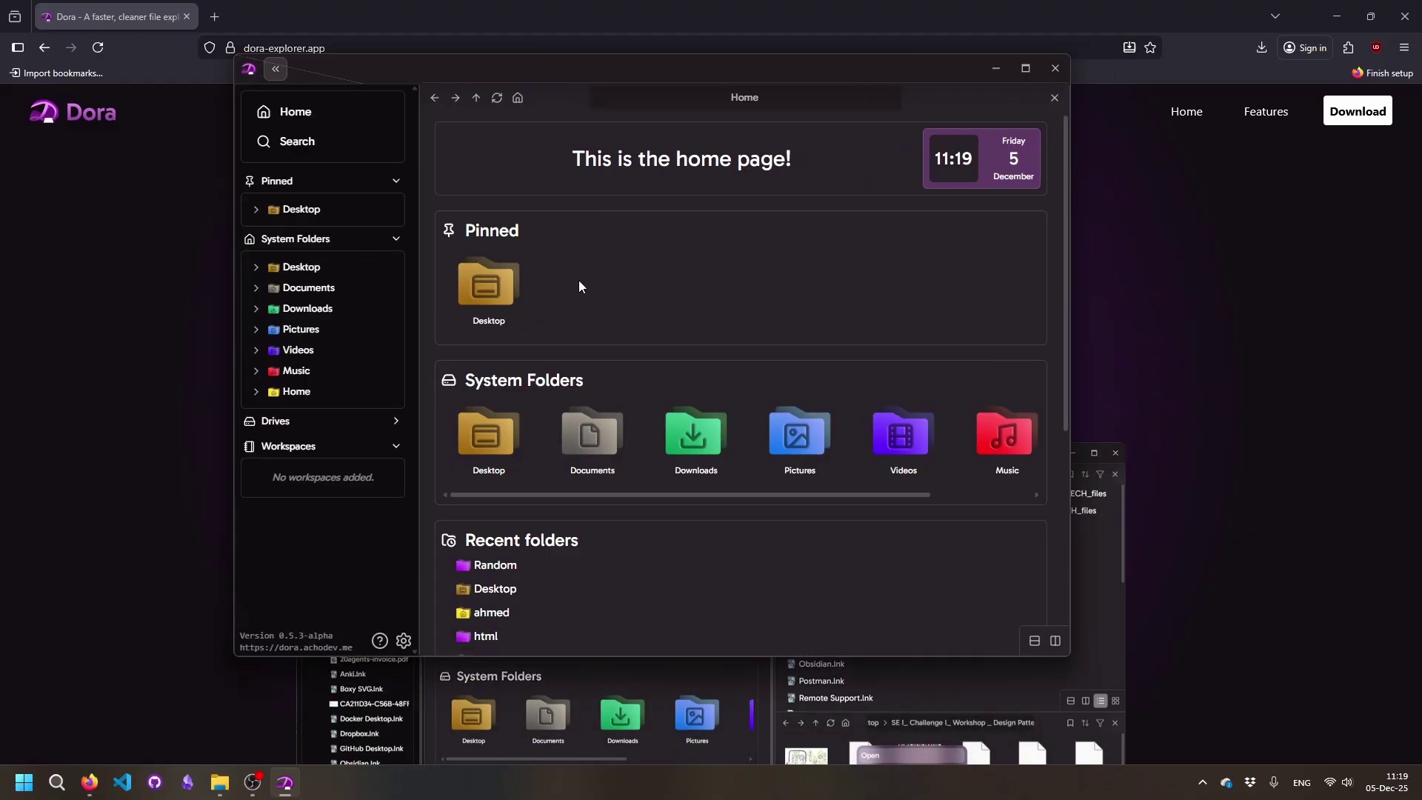
{"action": "left_click_drag", "start_coordinate": [521, 71], "coordinate": [659, 82]}
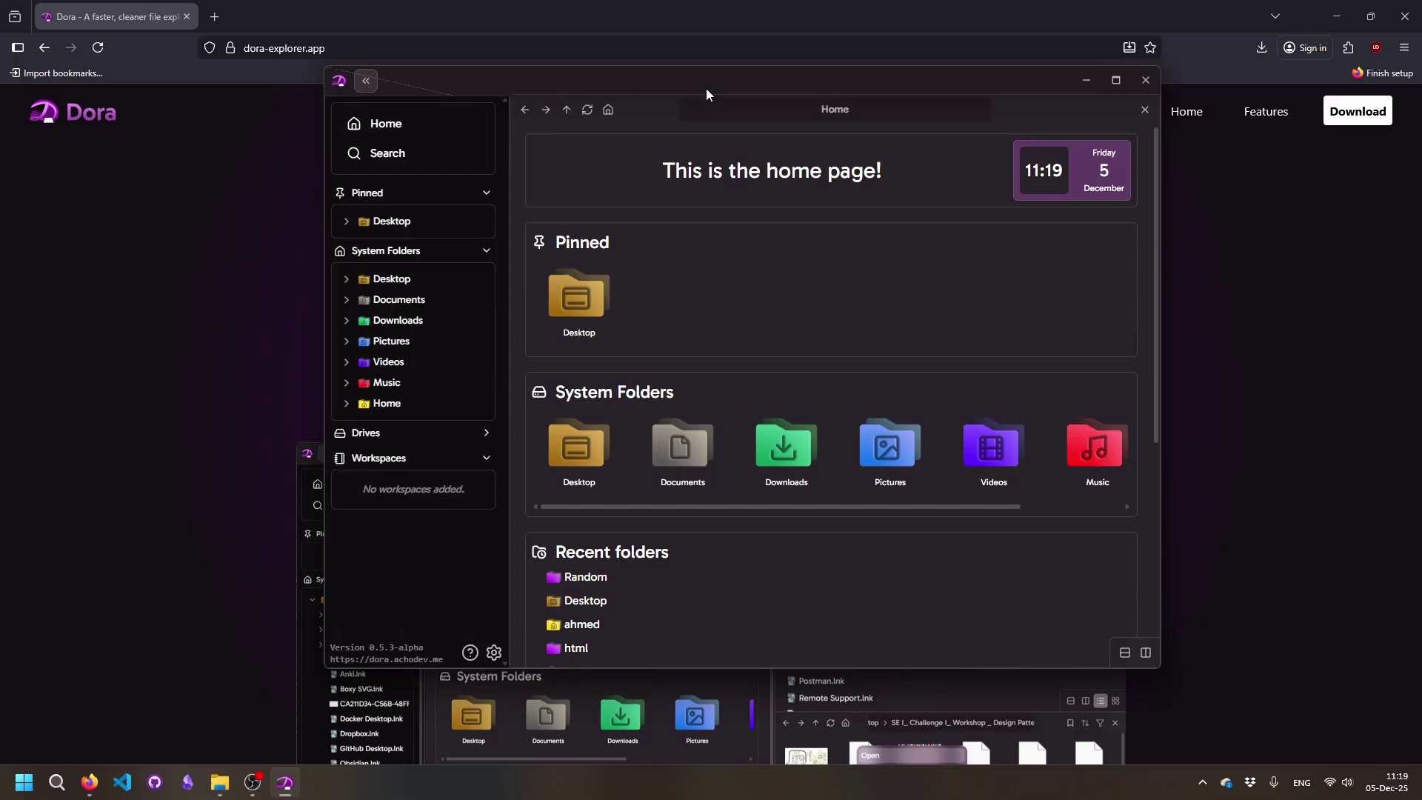
{"action": "left_click_drag", "start_coordinate": [705, 89], "coordinate": [597, 115]}
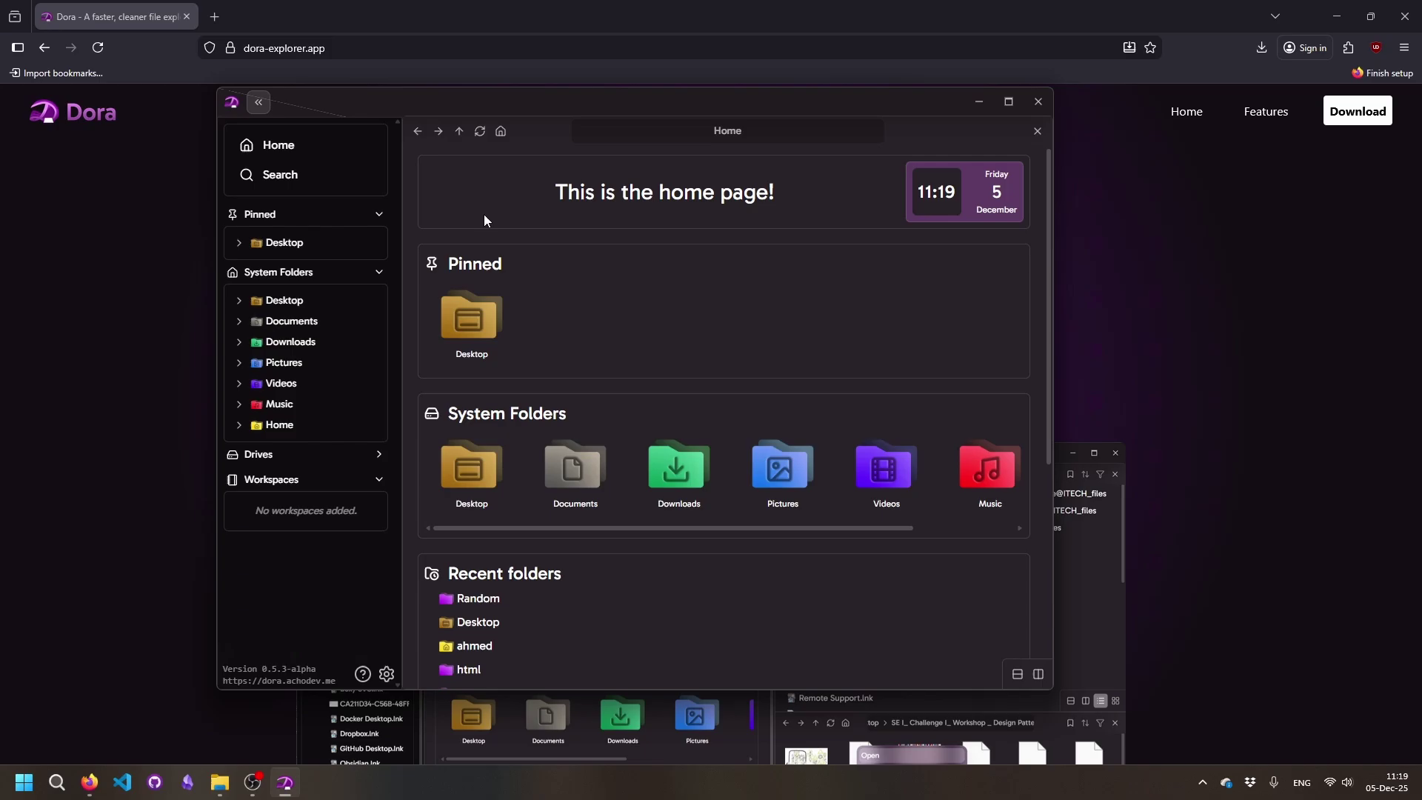
{"action": "left_click", "coordinate": [278, 59]}
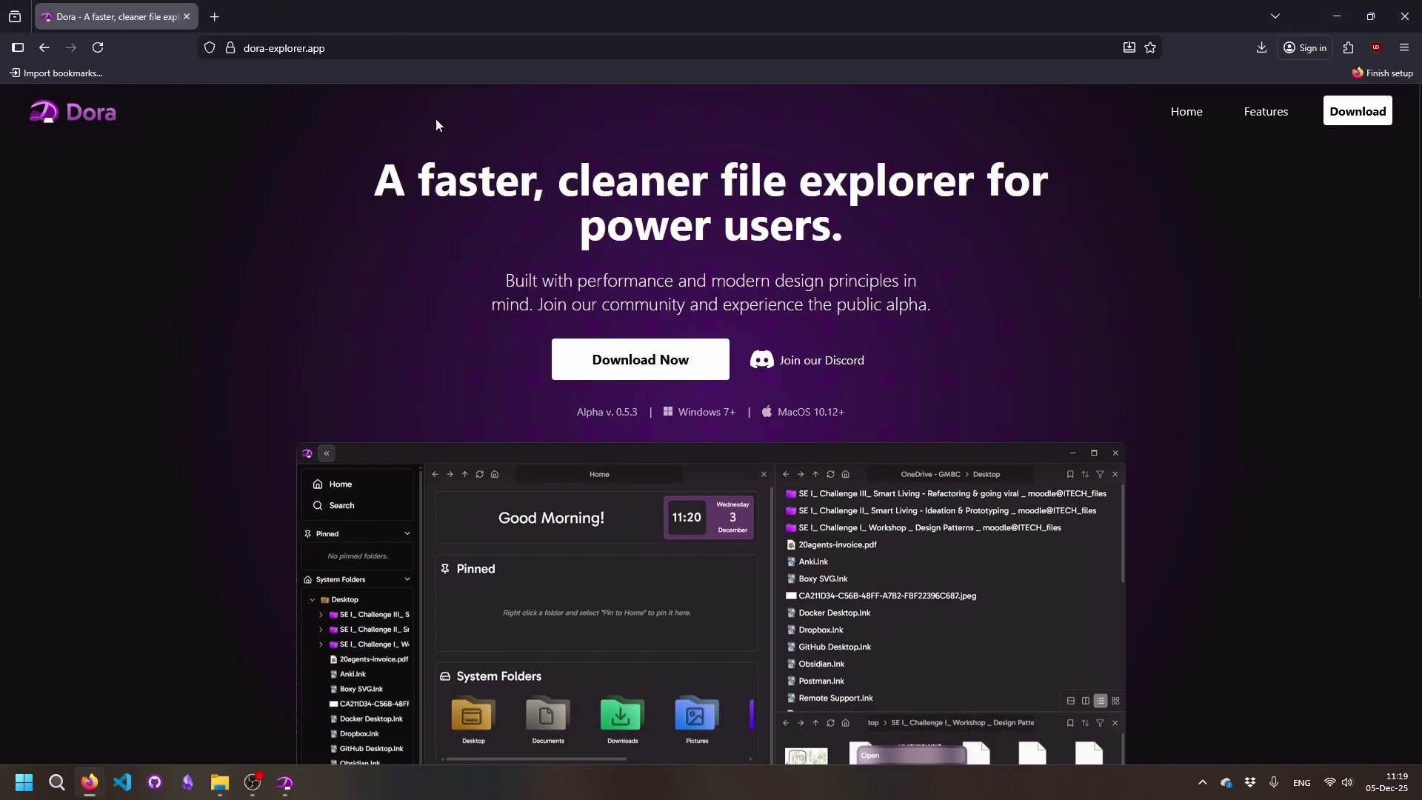
{"action": "scroll", "coordinate": [811, 282], "scroll_direction": "down", "scroll_amount": 10}
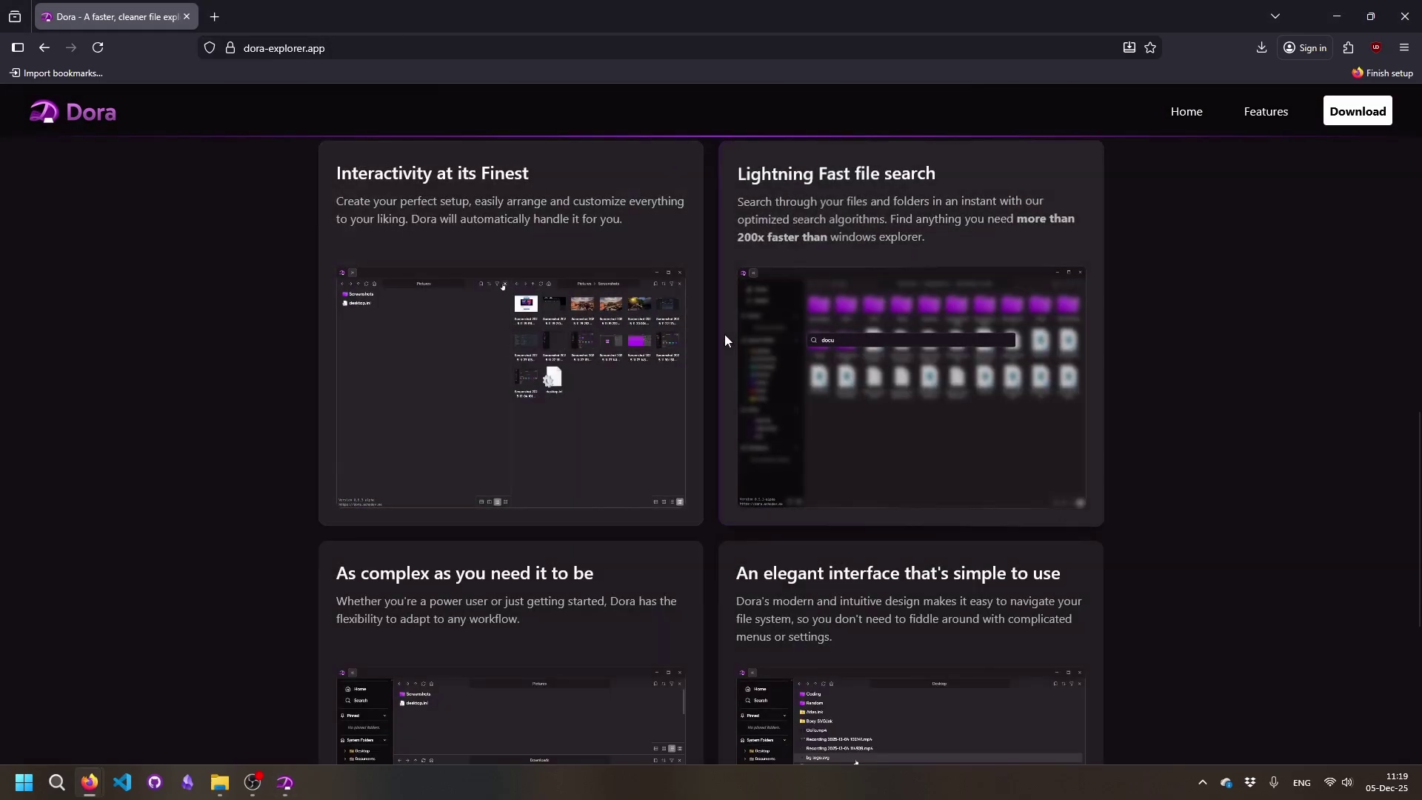